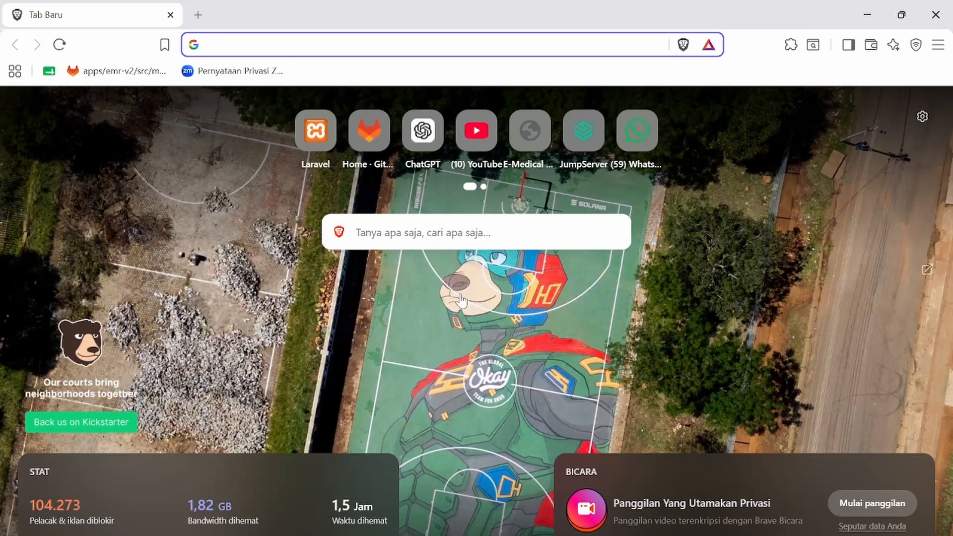
# Search 'ubuntu download' and save the Ubuntu 26.04 64-bit Intel/AMD desktop ISO to Unduhan.
pyautogui.write('ubuntu download')
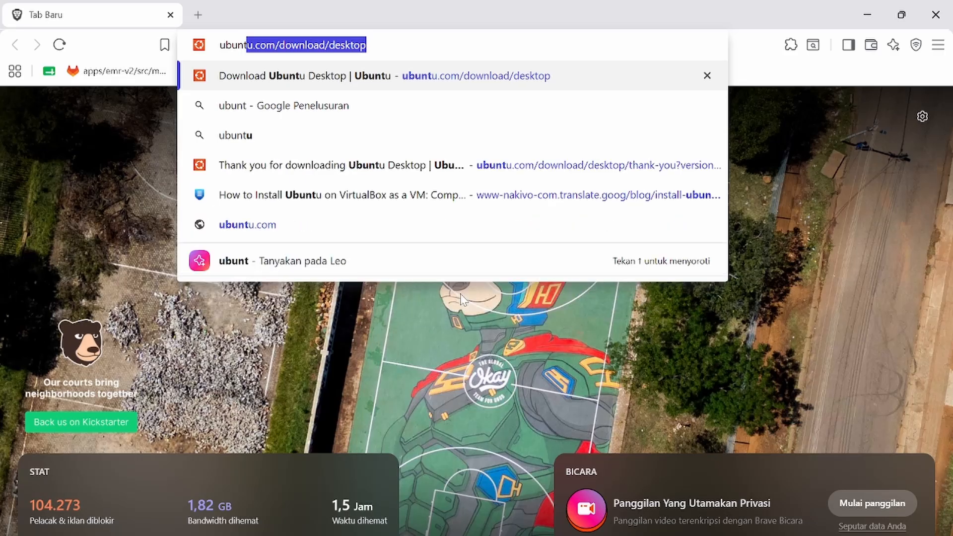
pyautogui.press('Return')
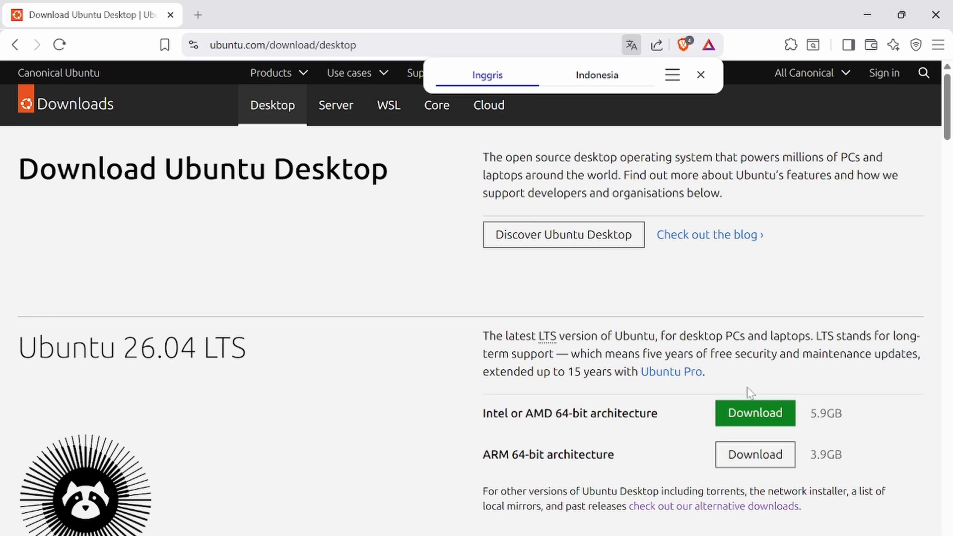
pyautogui.click(760, 418)
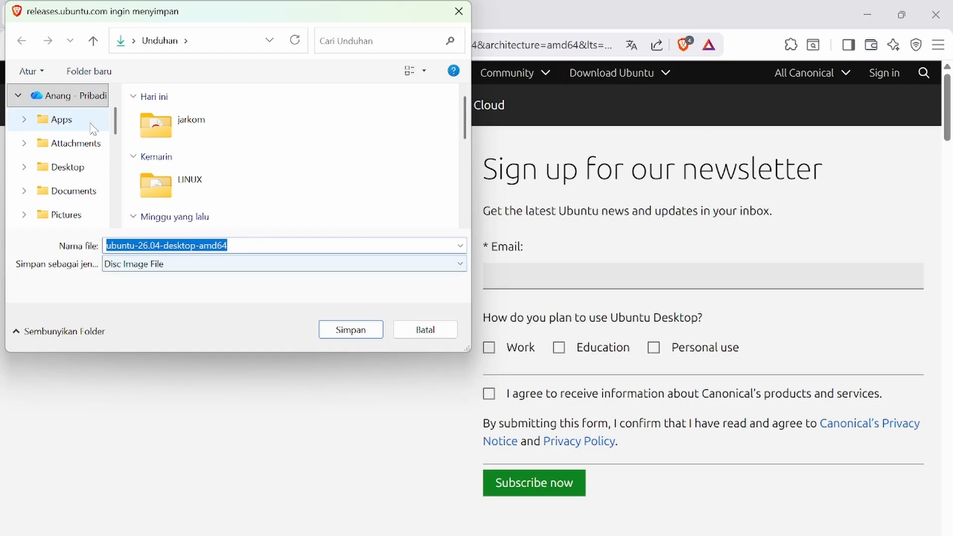
pyautogui.scroll(-1, 92, 128)
pyautogui.click(66, 217)
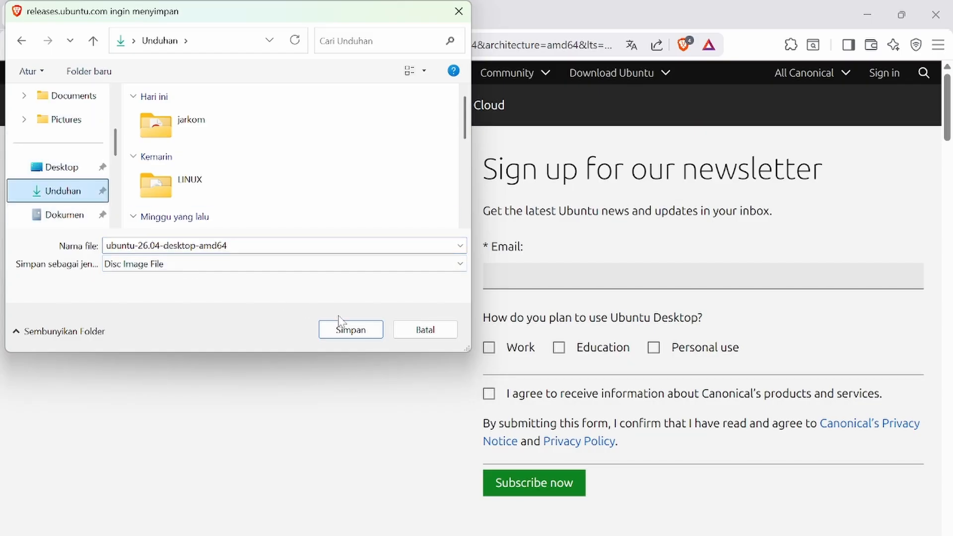
pyautogui.click(362, 330)
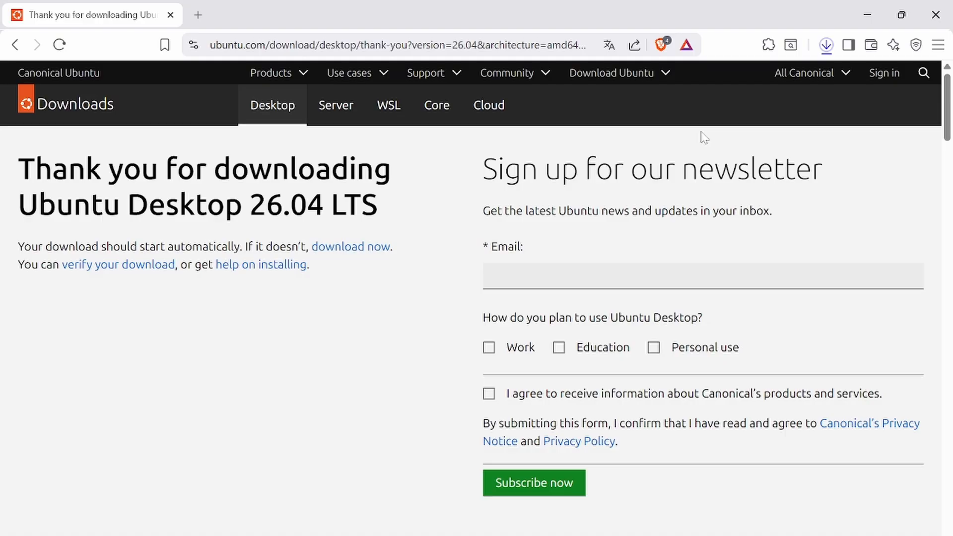
# In a new tab, search 'virtual box downl' and save the VirtualBox Windows-hosts installer to Unduhan.
pyautogui.click(198, 14)
pyautogui.write('vi')
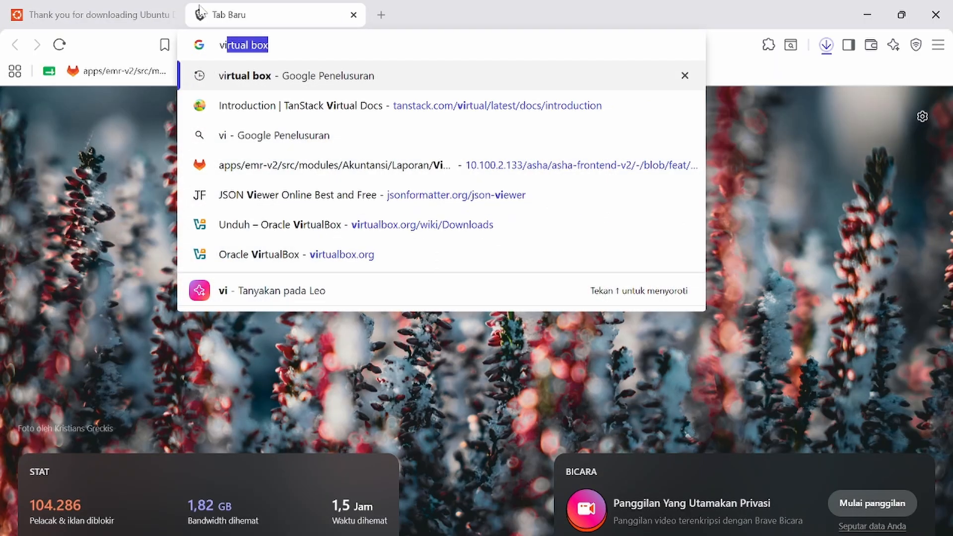
pyautogui.write('rtual box')
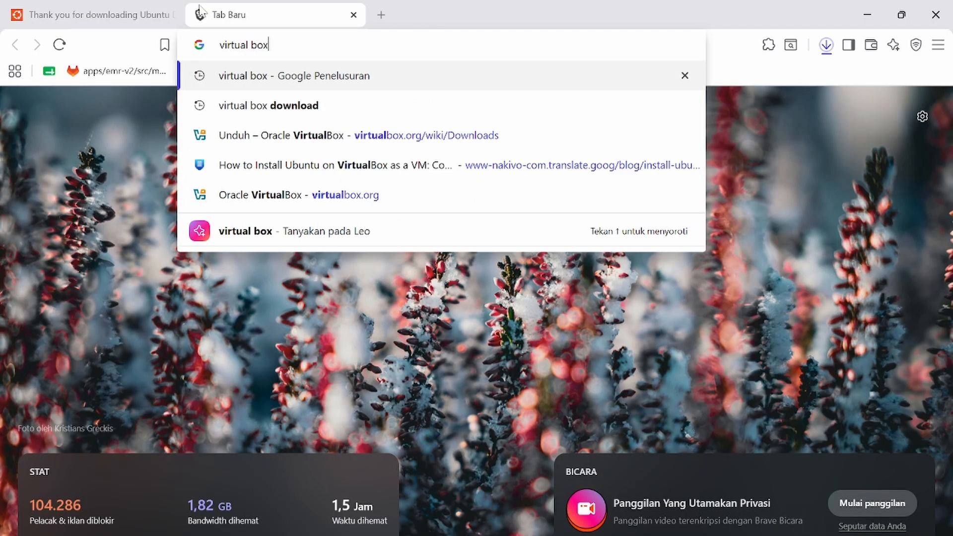
pyautogui.write(' downl')
pyautogui.press('Return')
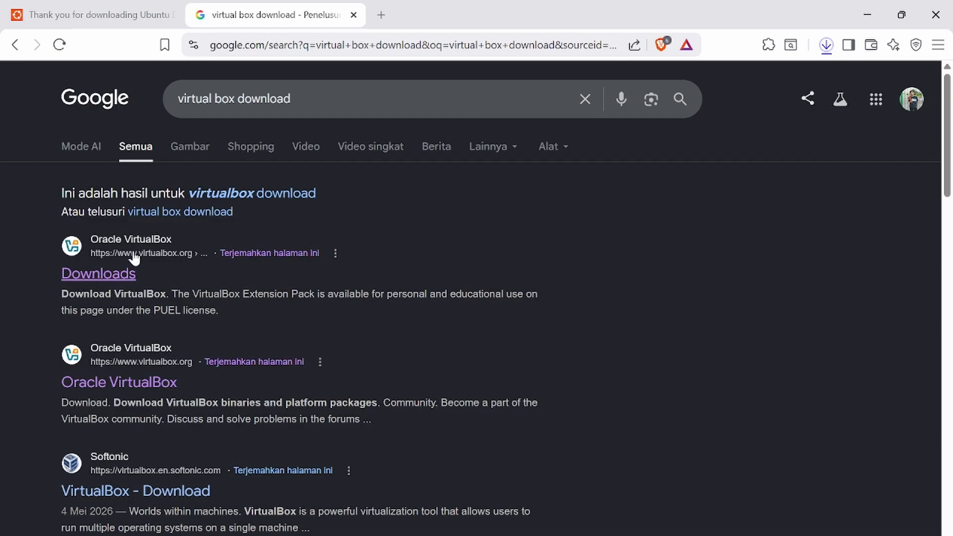
pyautogui.click(130, 270)
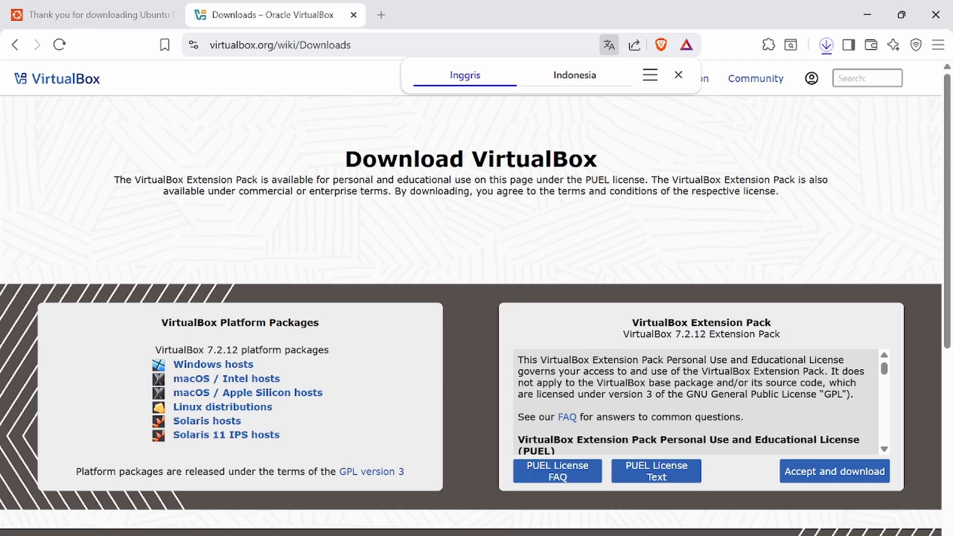
pyautogui.click(211, 368)
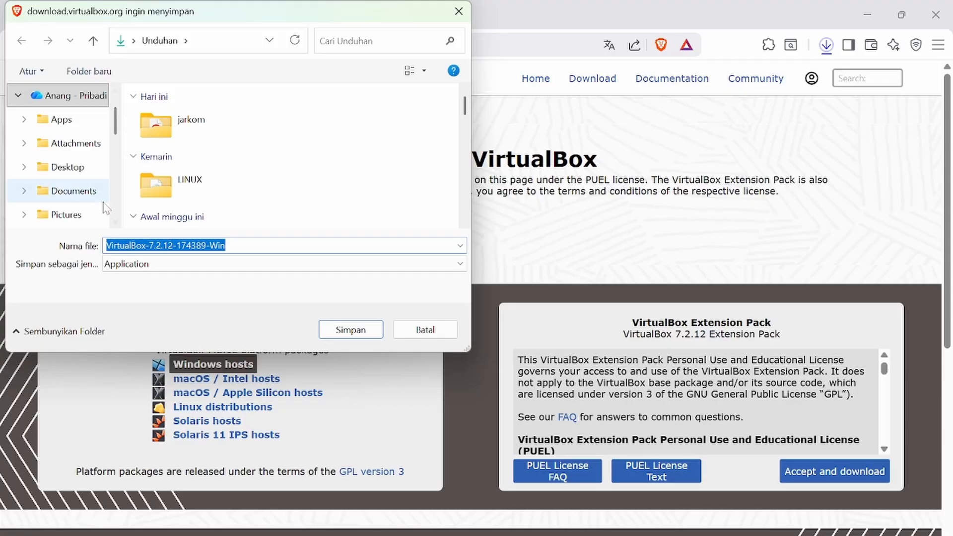
pyautogui.scroll(-5, 50, 179)
pyautogui.click(57, 144)
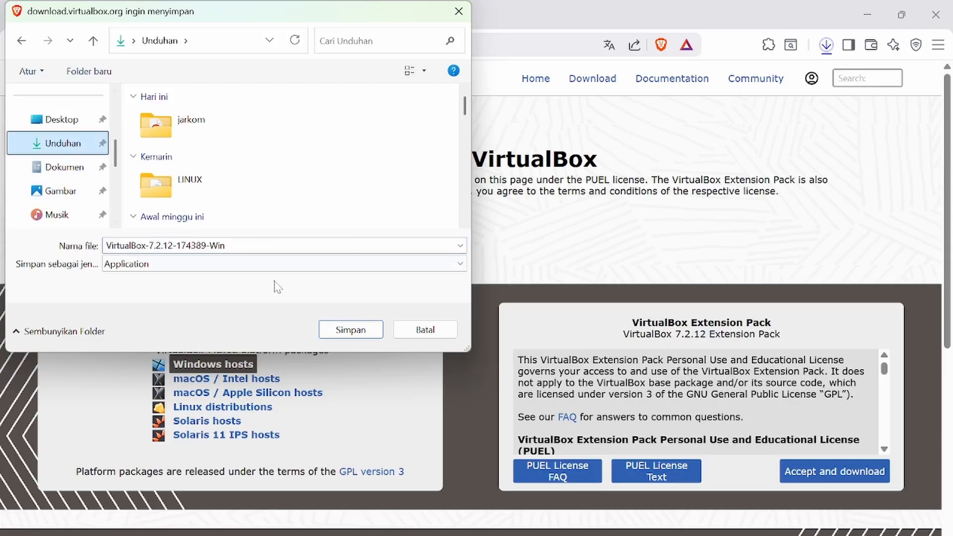
pyautogui.click(340, 329)
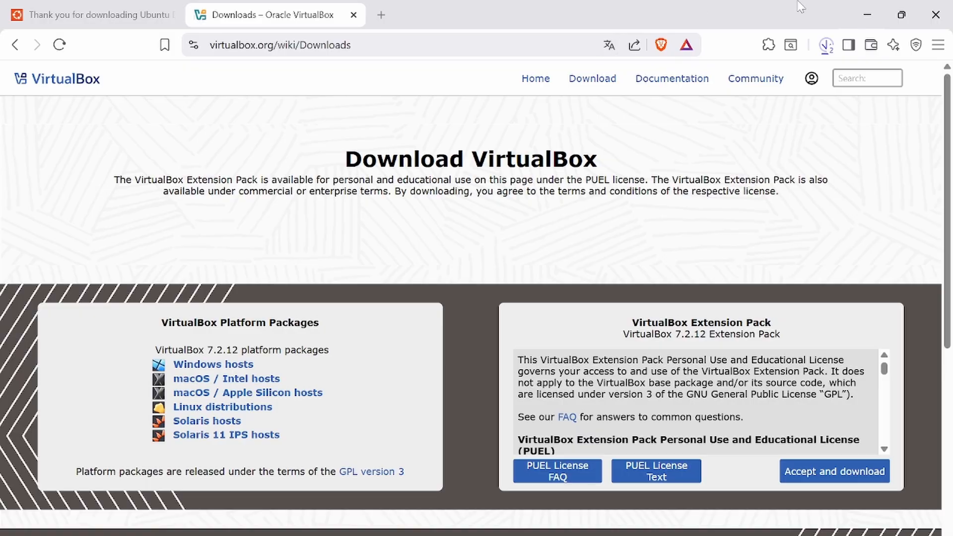
# Minimize Brave and launch the VirtualBox 7.2.12 installer from the LINUX folder.
pyautogui.click(873, 19)
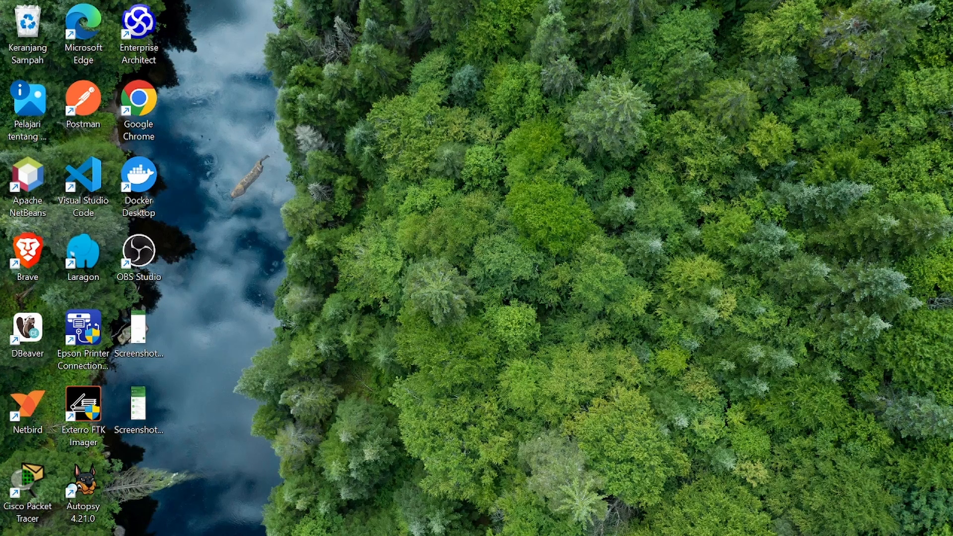
pyautogui.click(264, 534)
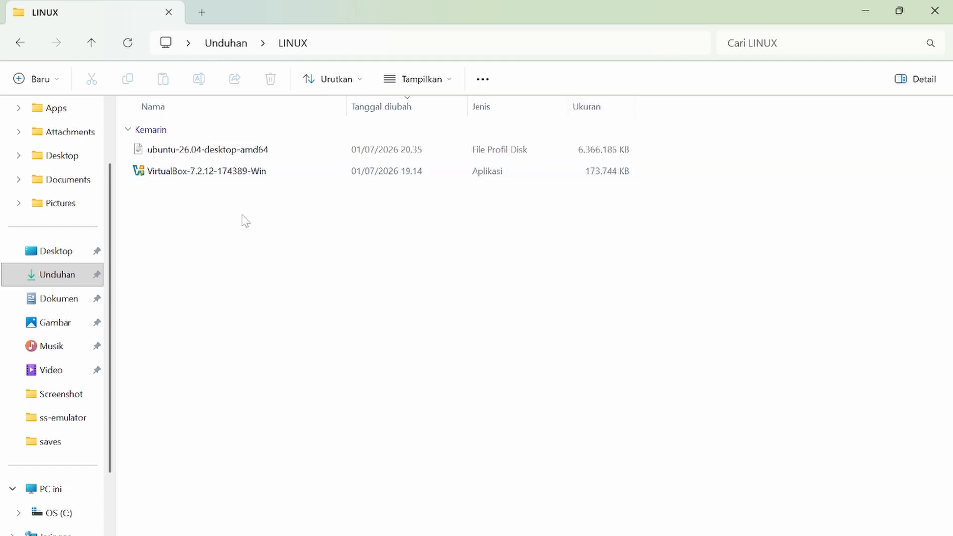
pyautogui.doubleClick(285, 178)
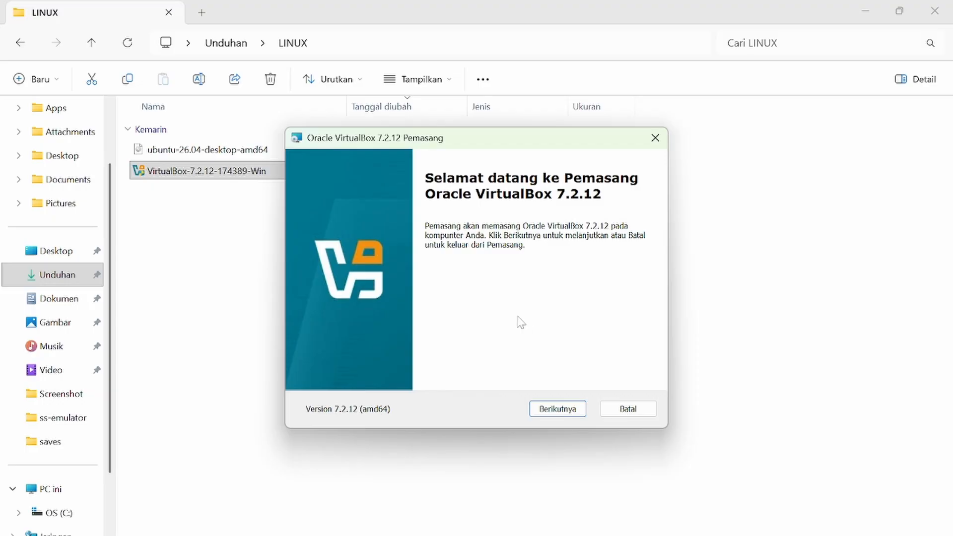
# Accept the licence, keep default features and shortcuts, approve the warnings, and install.
pyautogui.click(569, 410)
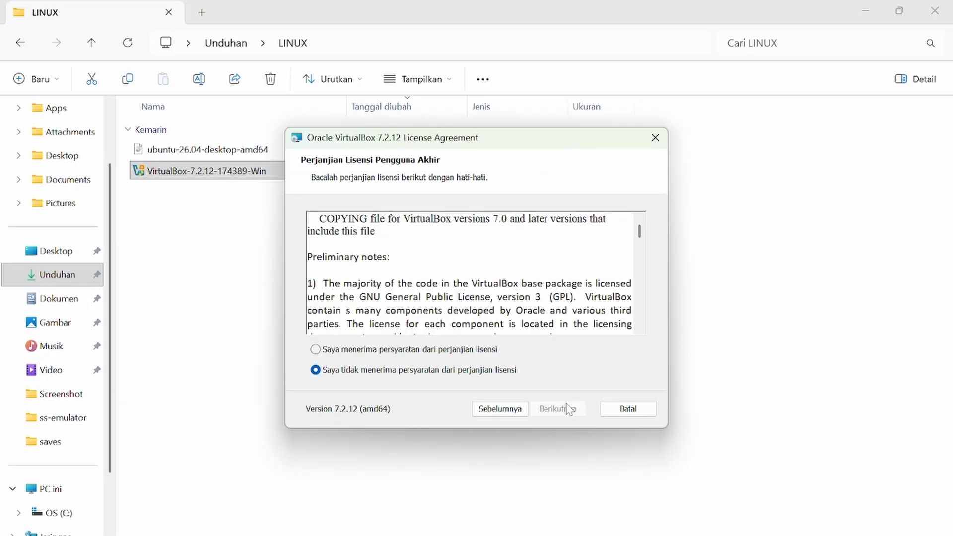
pyautogui.click(427, 350)
pyautogui.click(561, 410)
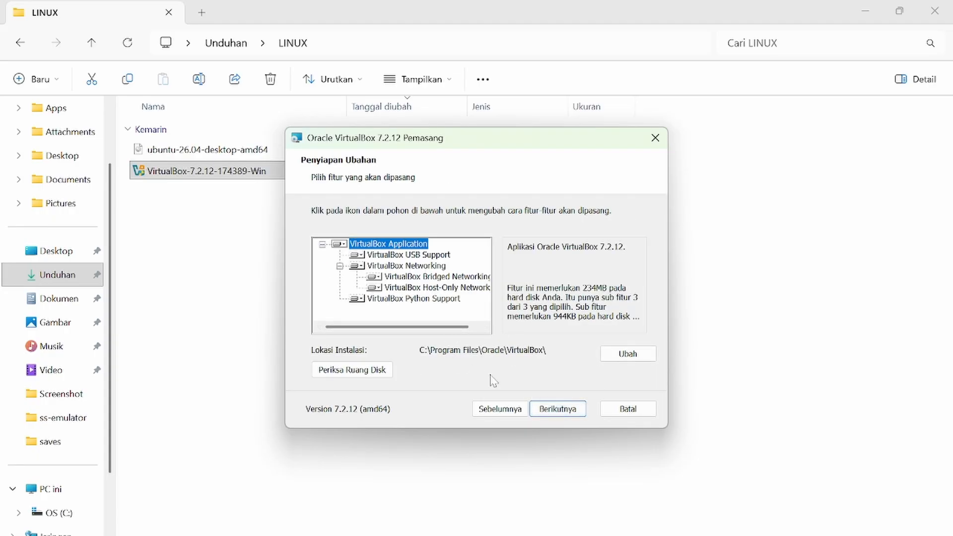
pyautogui.click(560, 408)
pyautogui.click(561, 410)
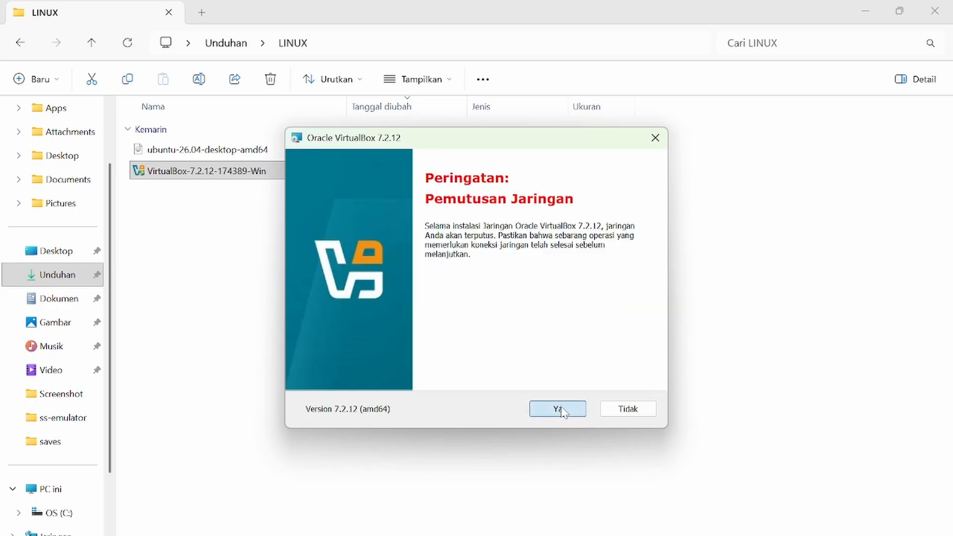
pyautogui.click(557, 409)
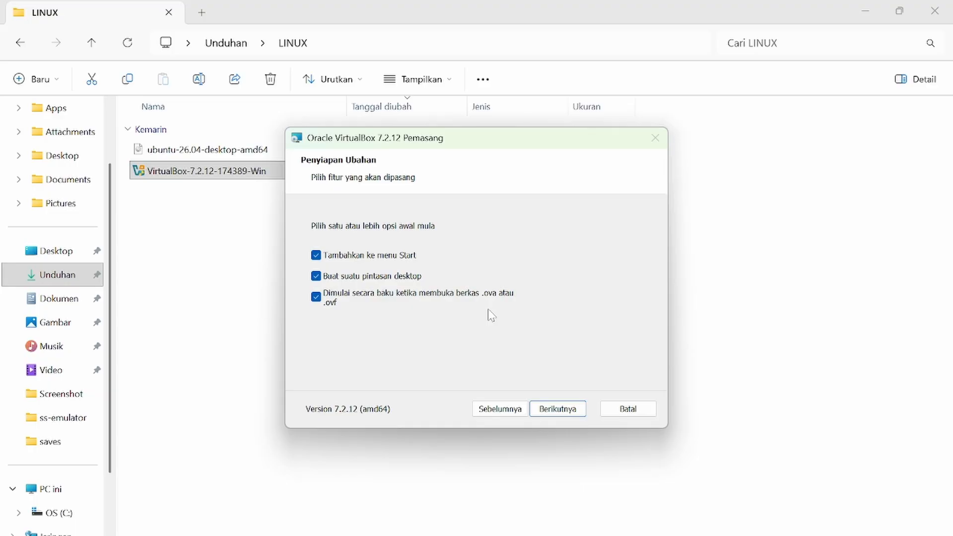
pyautogui.click(559, 409)
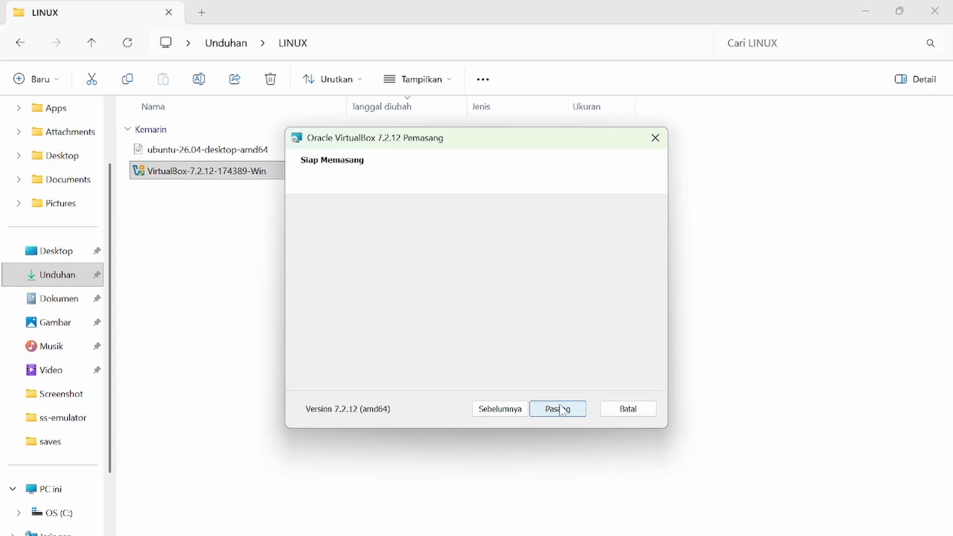
pyautogui.click(561, 409)
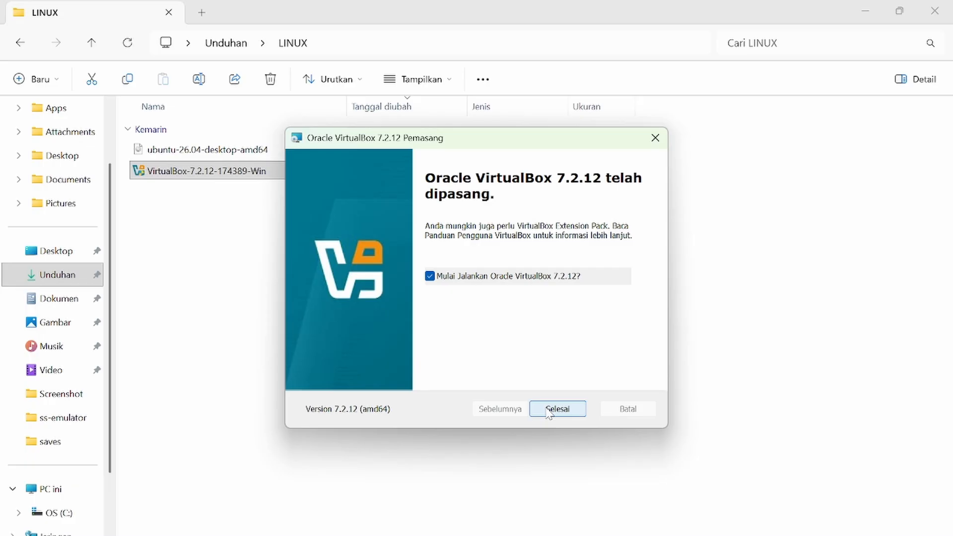
# Finish the installer with 'Mulai Jalankan Oracle VirtualBox' checked so VirtualBox Manager launches.
pyautogui.click(549, 412)
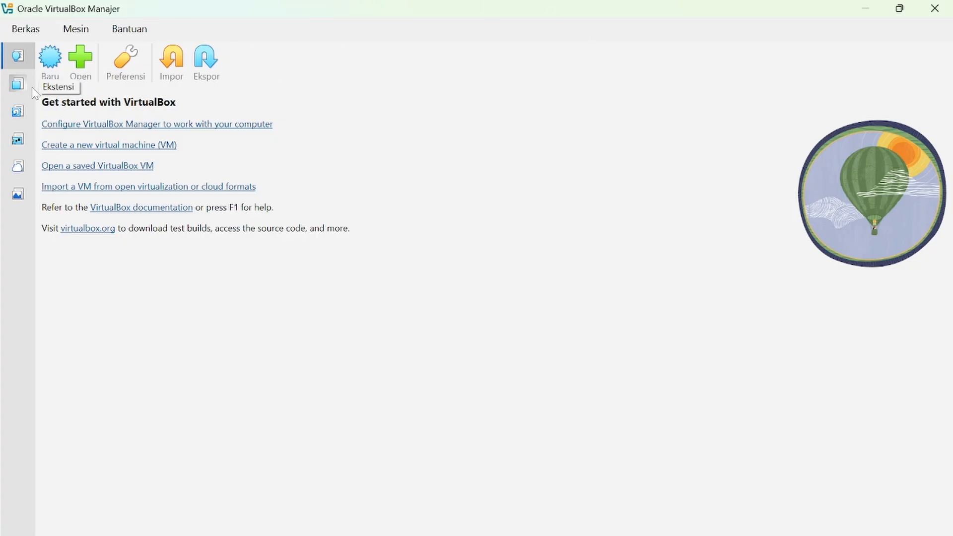
# Create a new VM named 'linux ubuntu' using the ubuntu-26.04-desktop-amd64.iso image.
pyautogui.click(50, 58)
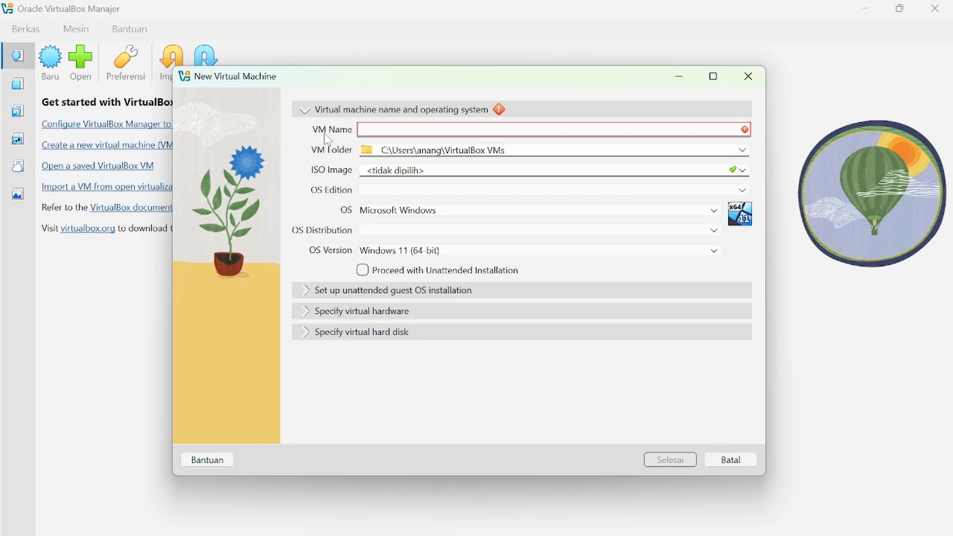
pyautogui.write('linux ubuntu')
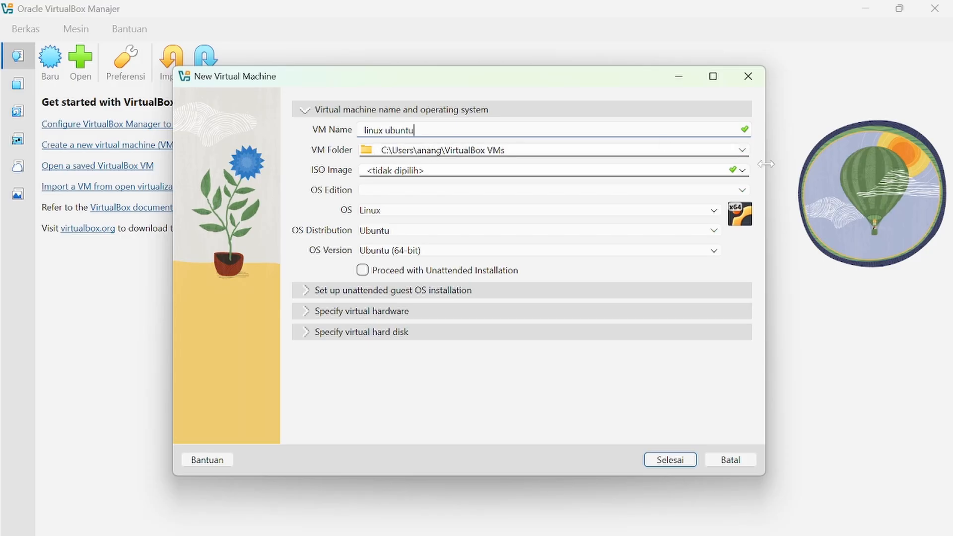
pyautogui.click(743, 171)
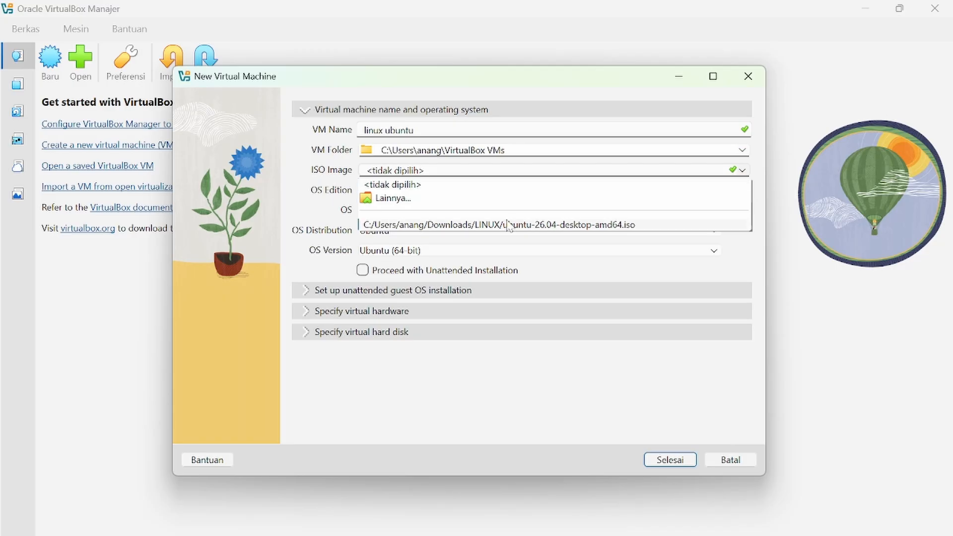
pyautogui.click(483, 201)
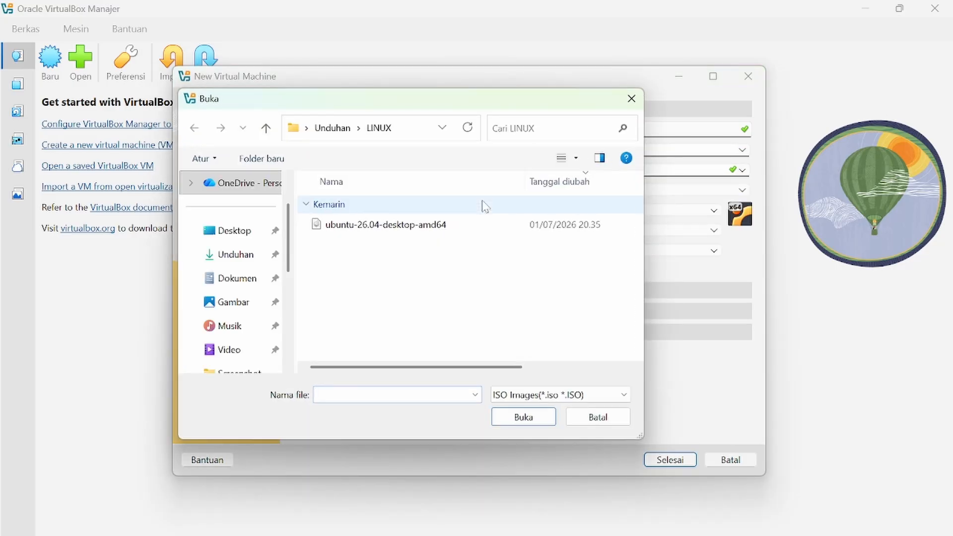
pyautogui.click(403, 237)
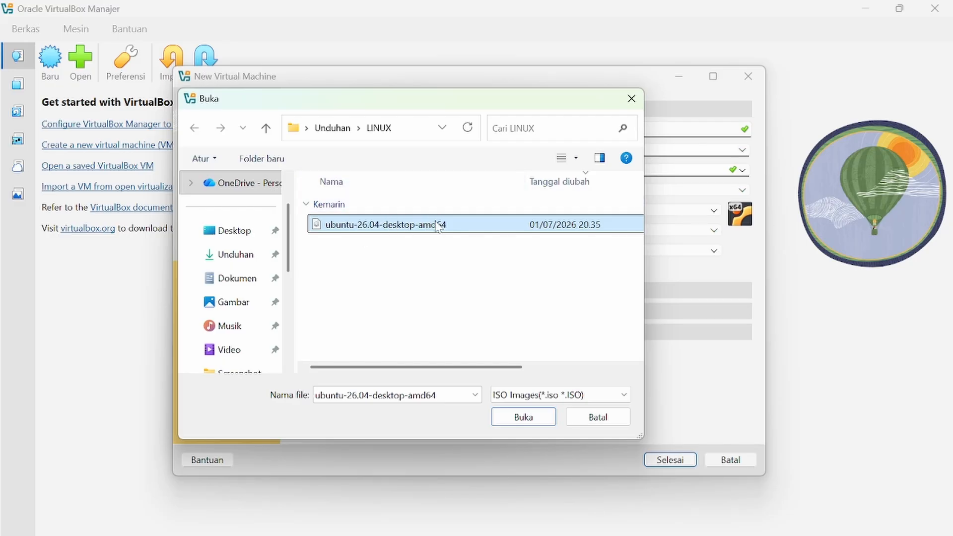
pyautogui.click(523, 417)
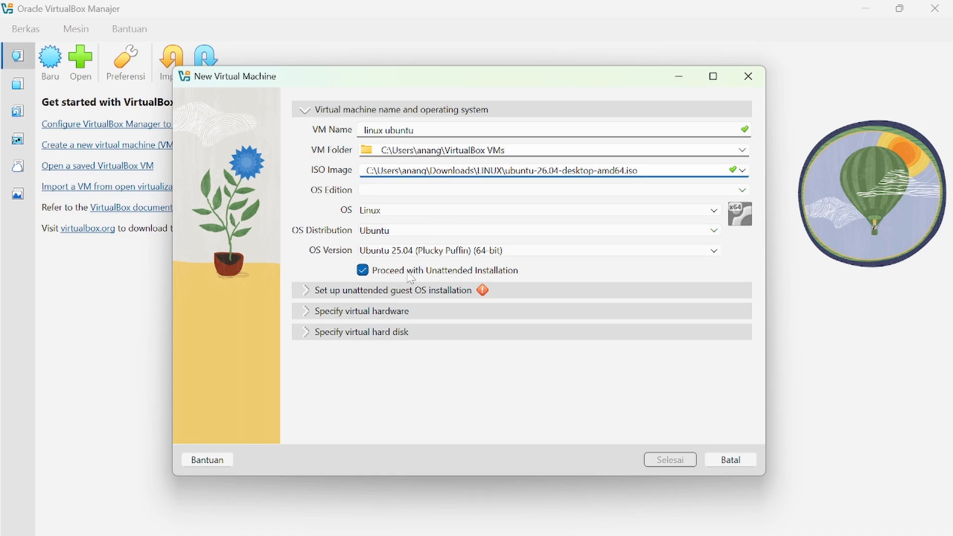
# Uncheck unattended installation and expand the unattended guest OS and virtual hardware sections.
pyautogui.click(435, 276)
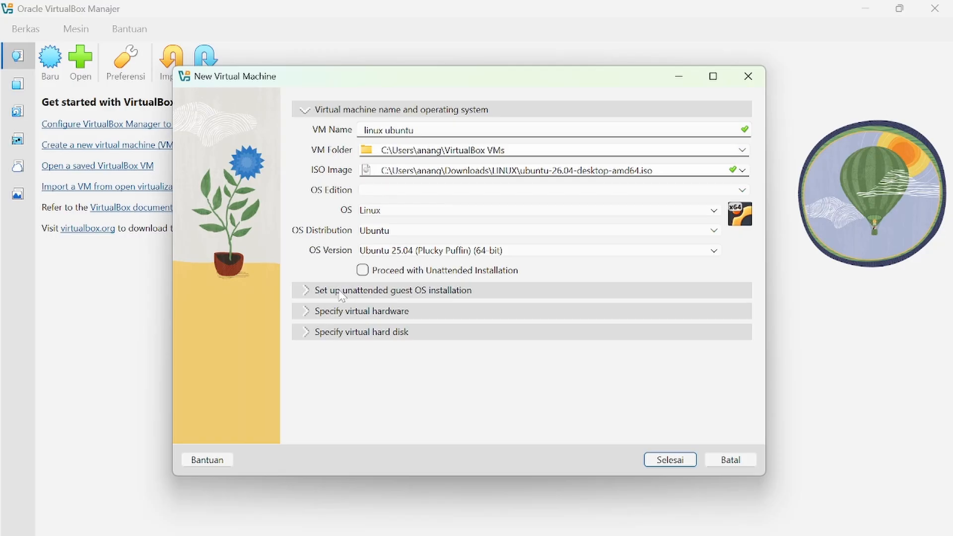
pyautogui.click(308, 290)
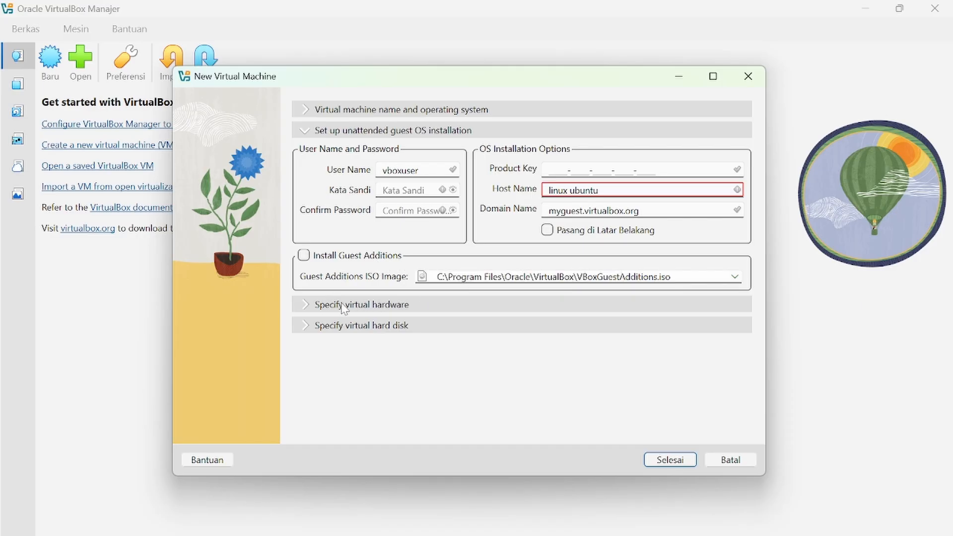
pyautogui.click(359, 304)
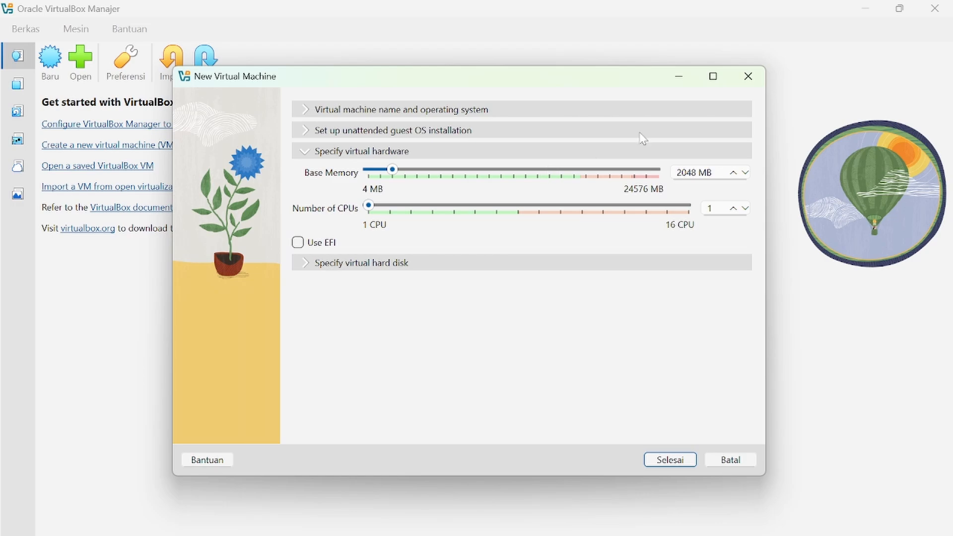
# Set 4096 MB base memory and 4 CPUs, keep the new 25 GB disk, and finish.
pyautogui.doubleClick(686, 172)
pyautogui.write('4096')
pyautogui.click(710, 209)
pyautogui.press('BackSpace')
pyautogui.write('4')
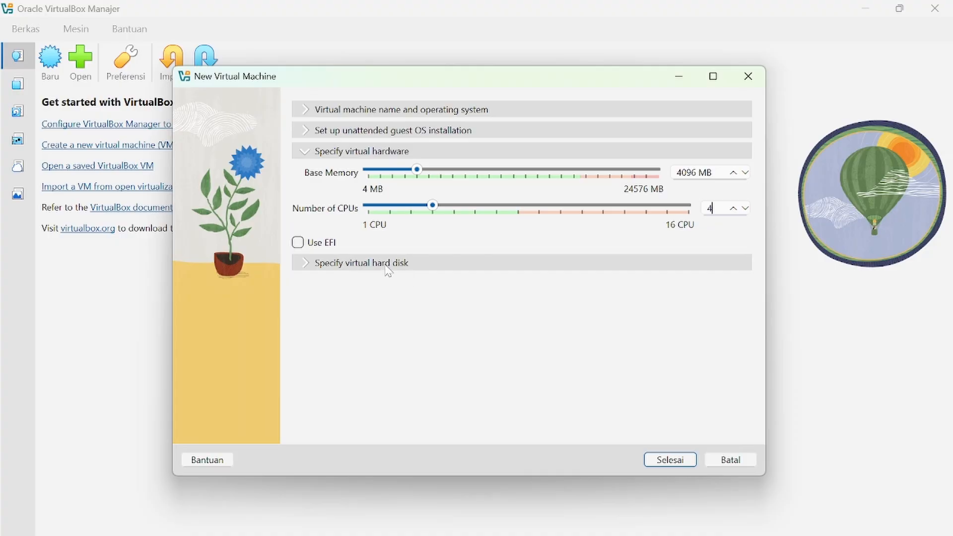
pyautogui.click(361, 265)
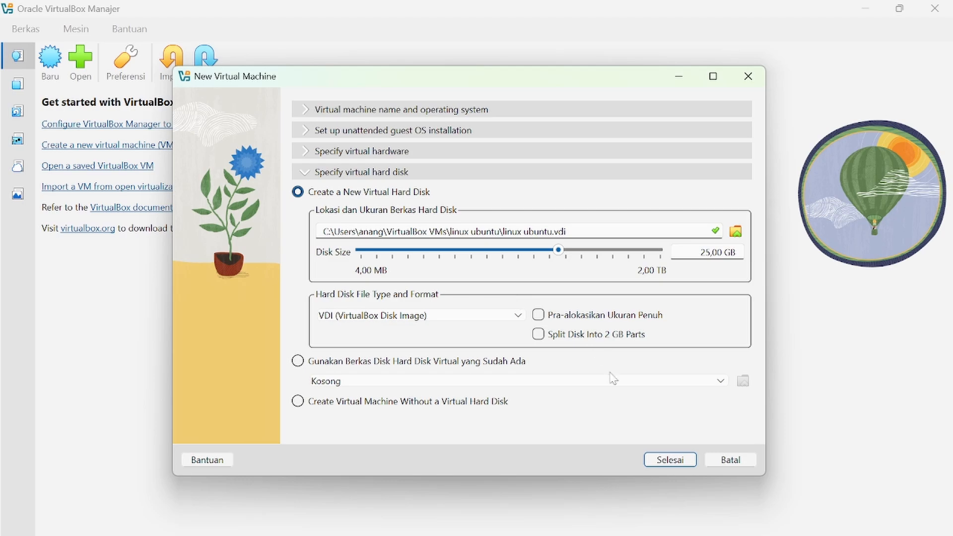
pyautogui.click(671, 460)
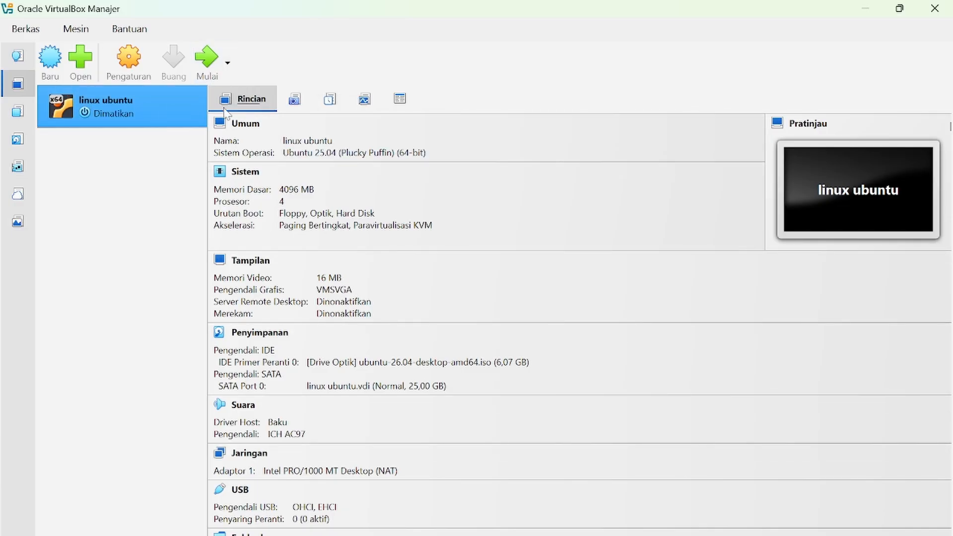
# Set the linux ubuntu VM's Display video memory to 128 MB and save the settings.
pyautogui.click(129, 62)
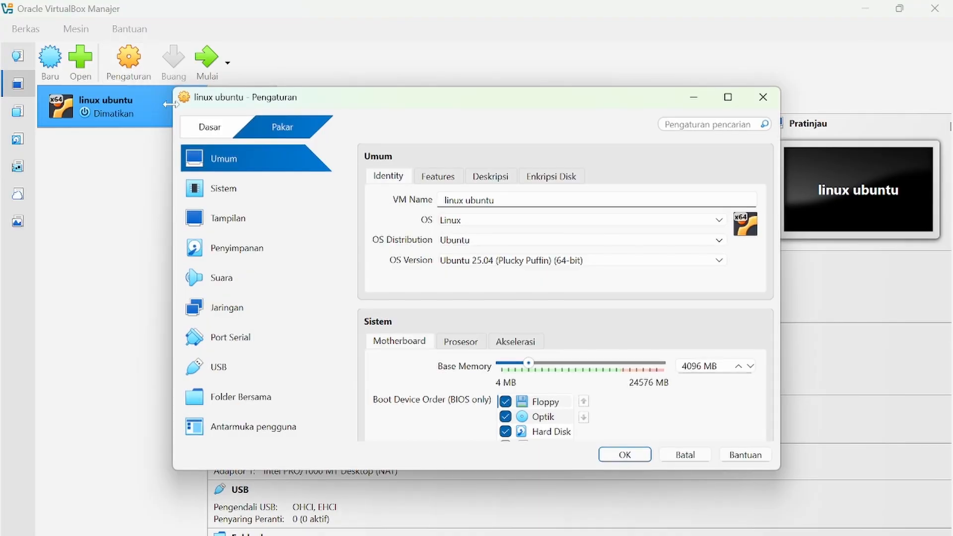
pyautogui.click(250, 218)
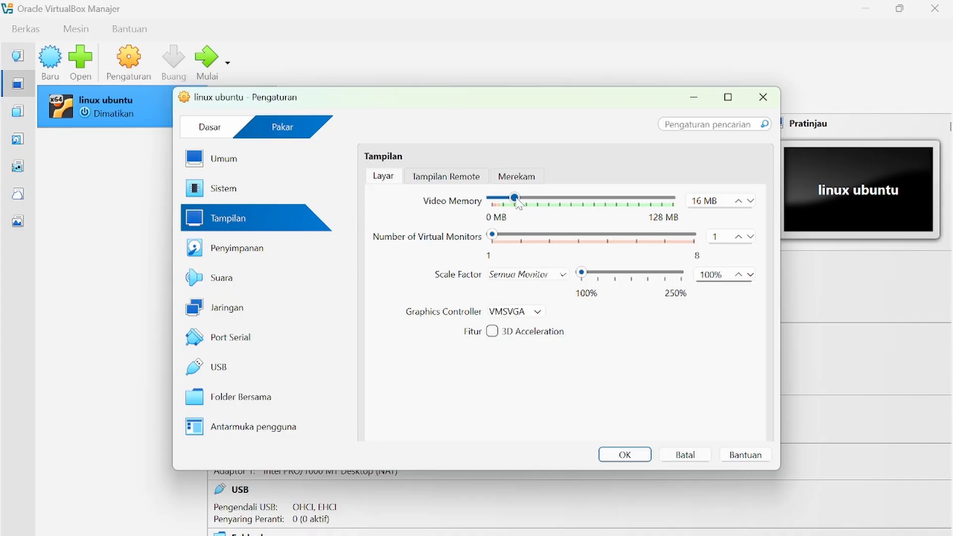
pyautogui.moveTo(518, 202); pyautogui.dragTo(735, 201)
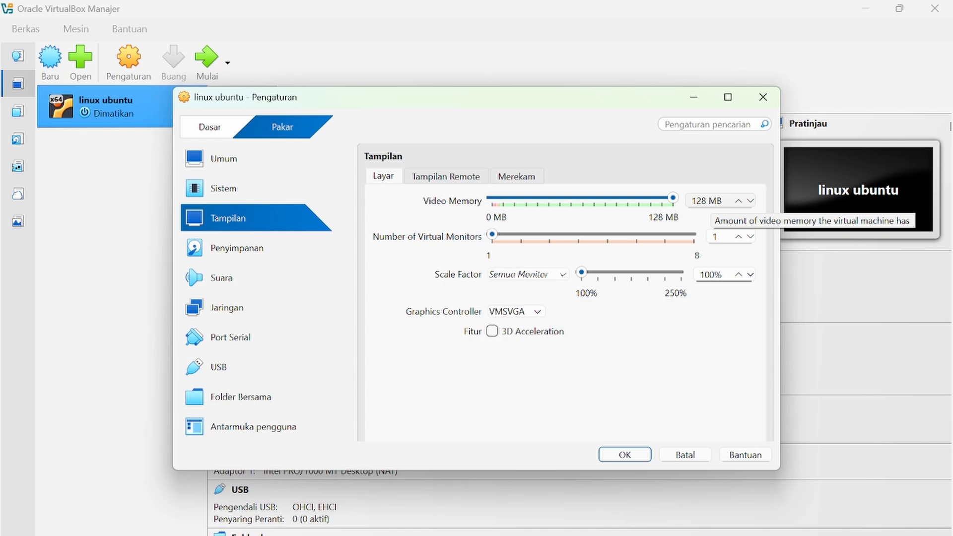
pyautogui.click(624, 455)
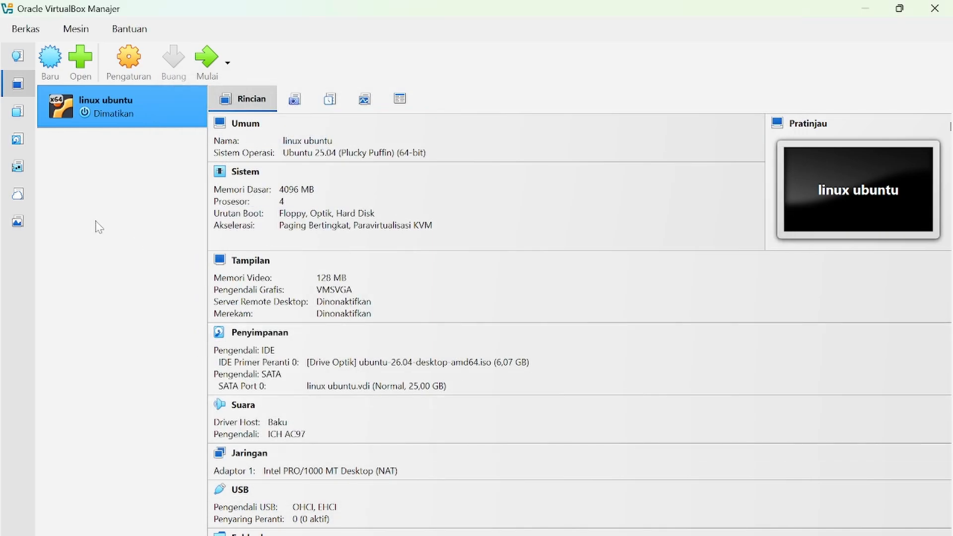
# Start the linux ubuntu VM and maximize its window.
pyautogui.doubleClick(102, 103)
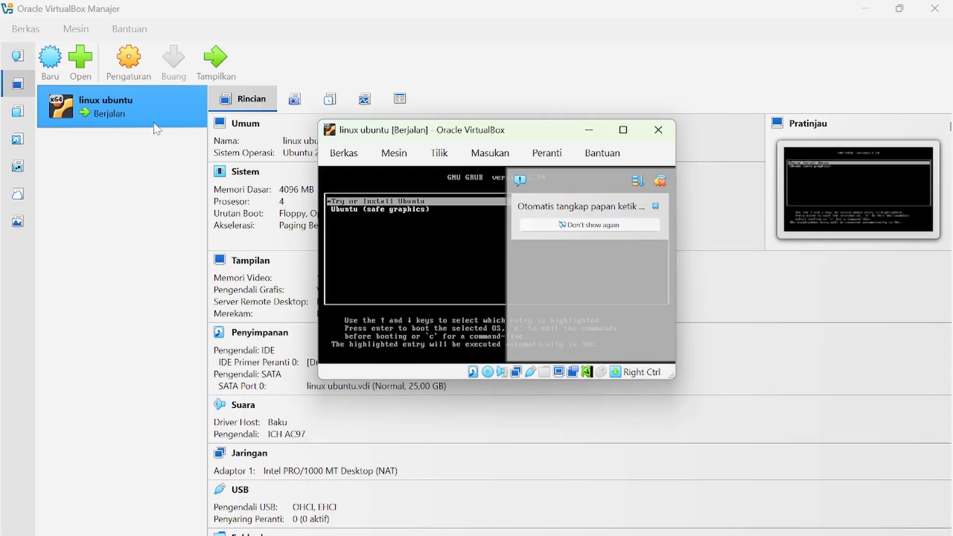
pyautogui.click(622, 130)
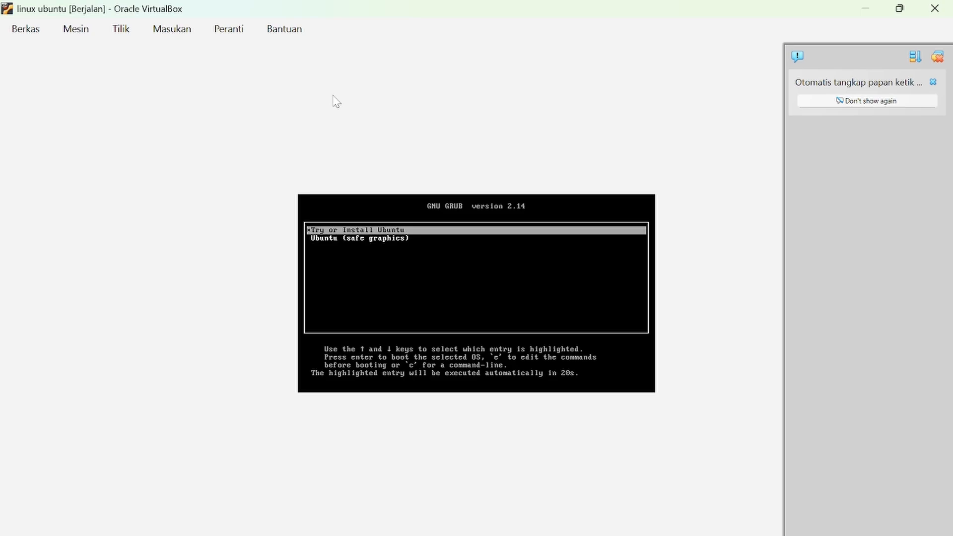
# Boot 'Try or Install Ubuntu' from the GRUB menu.
pyautogui.press('Return')
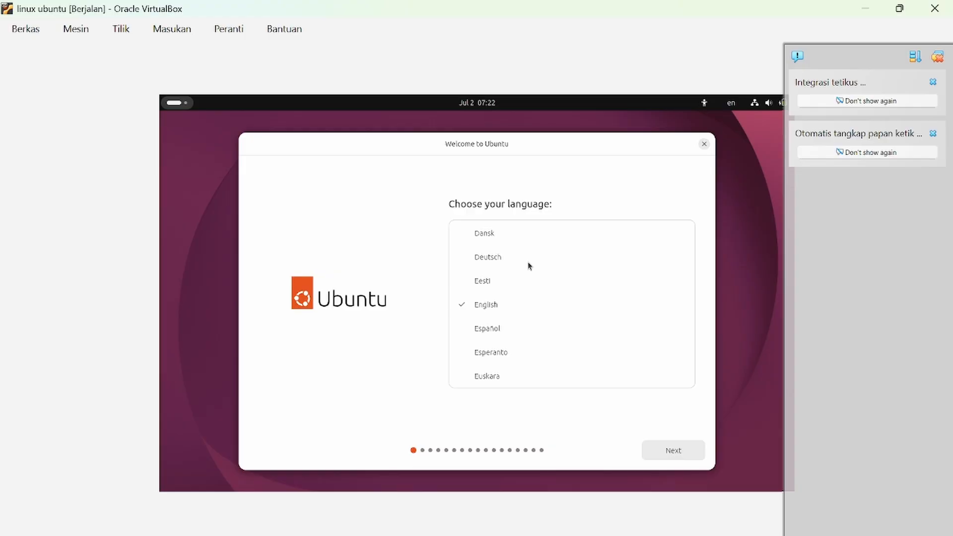
# Accept English, the default accessibility settings and the English (US) keyboard layout.
pyautogui.click(672, 451)
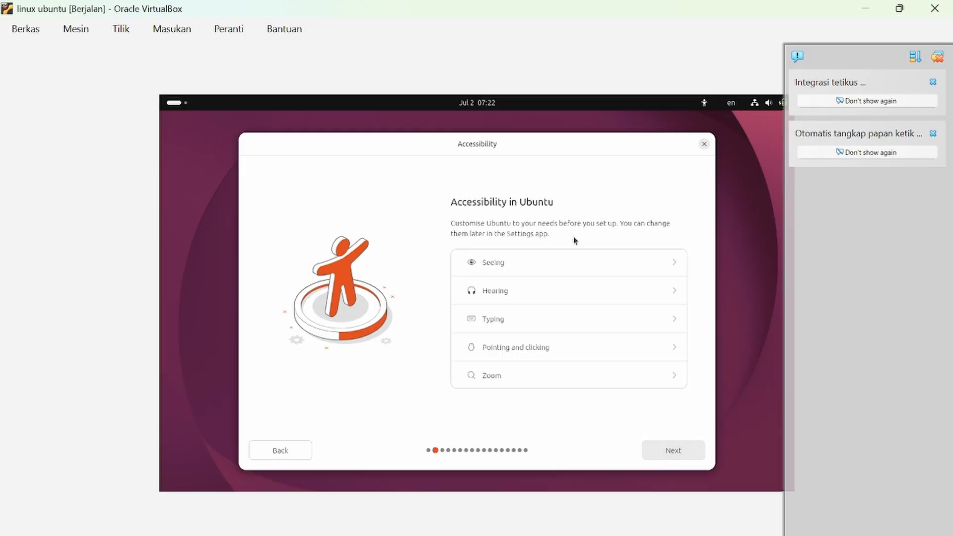
pyautogui.click(651, 449)
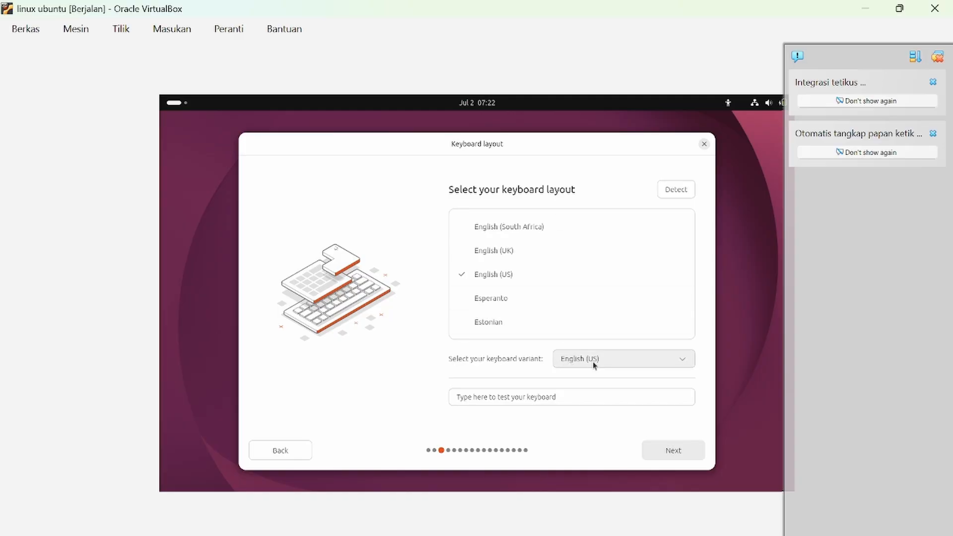
pyautogui.click(670, 444)
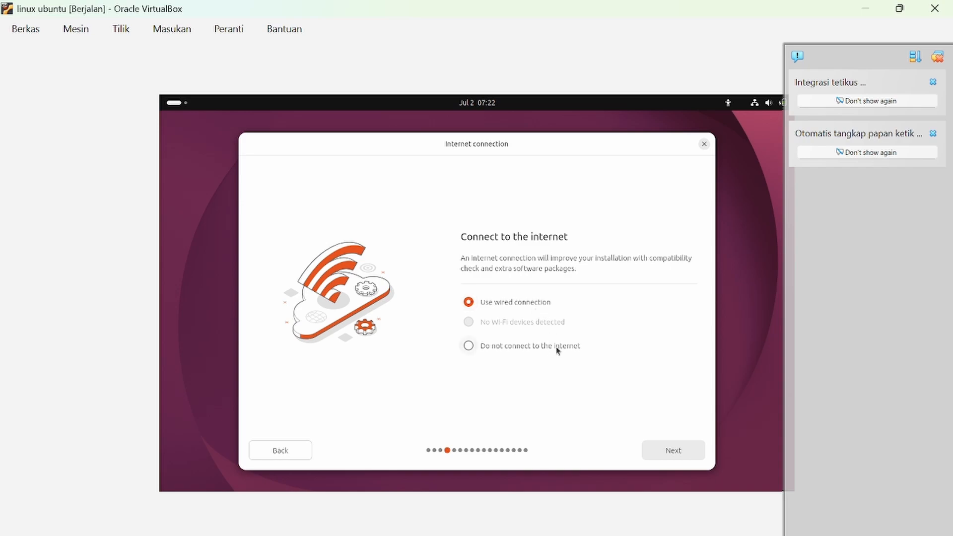
# Choose not to connect to the internet and go ahead with Install Ubuntu.
pyautogui.click(531, 345)
pyautogui.click(674, 461)
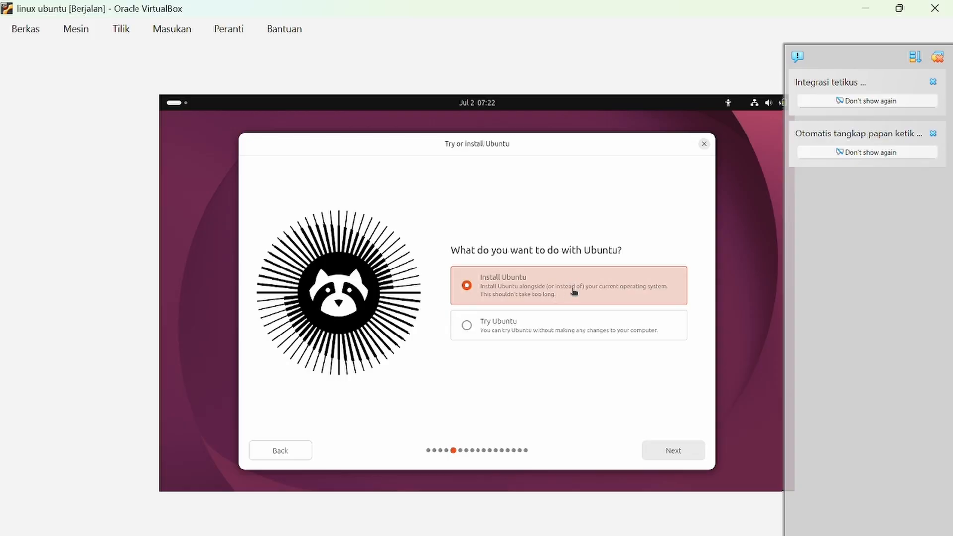
pyautogui.click(678, 452)
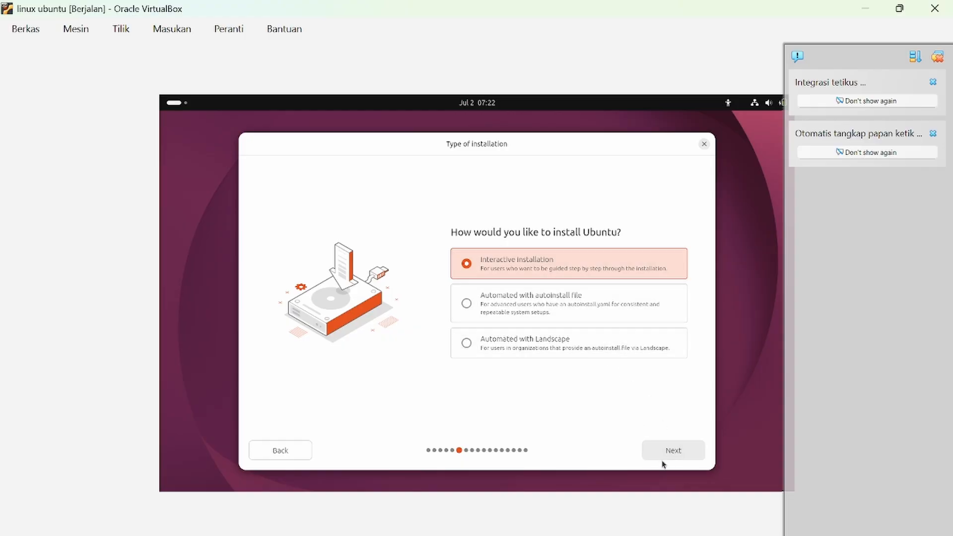
# Keep interactive installation and the default apps, and opt in to third-party drivers and extra media formats.
pyautogui.click(670, 445)
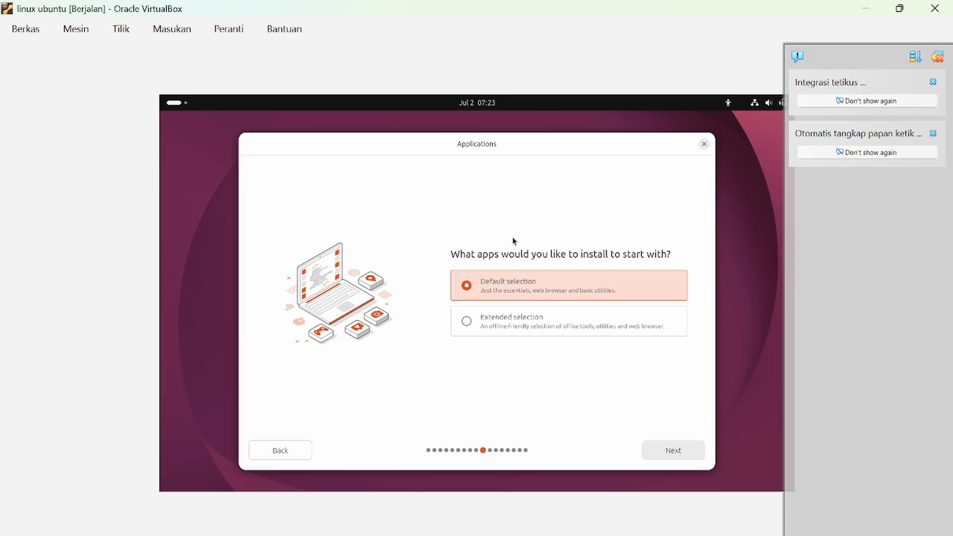
pyautogui.click(666, 452)
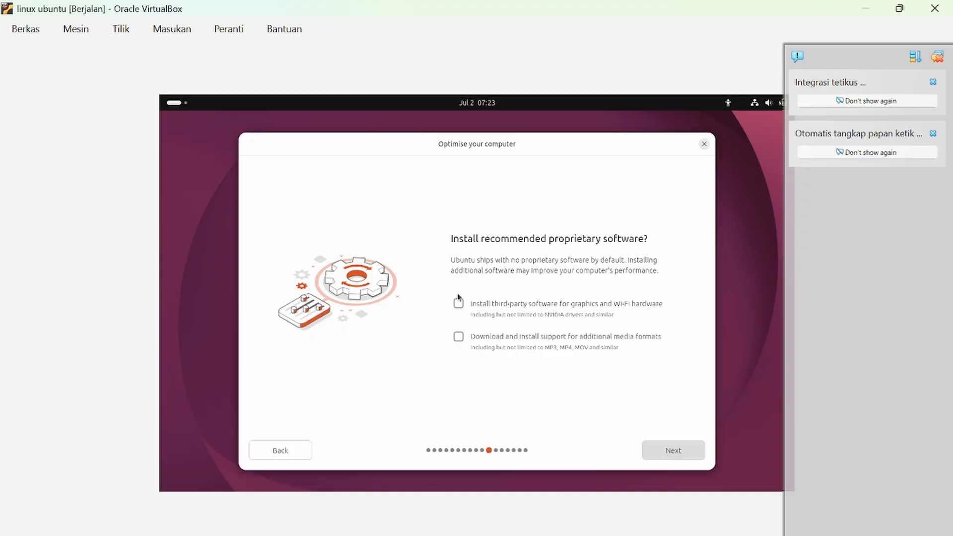
pyautogui.click(502, 305)
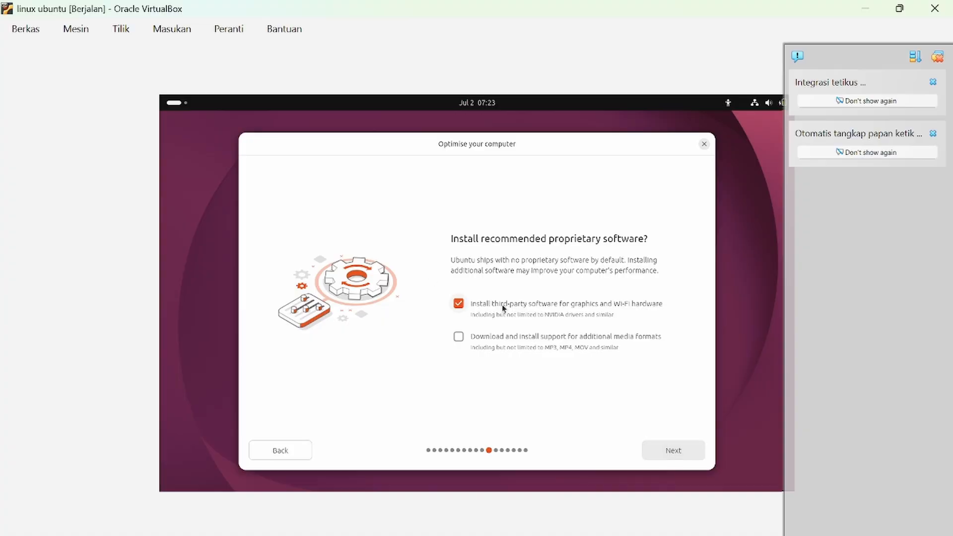
pyautogui.click(504, 338)
pyautogui.click(654, 446)
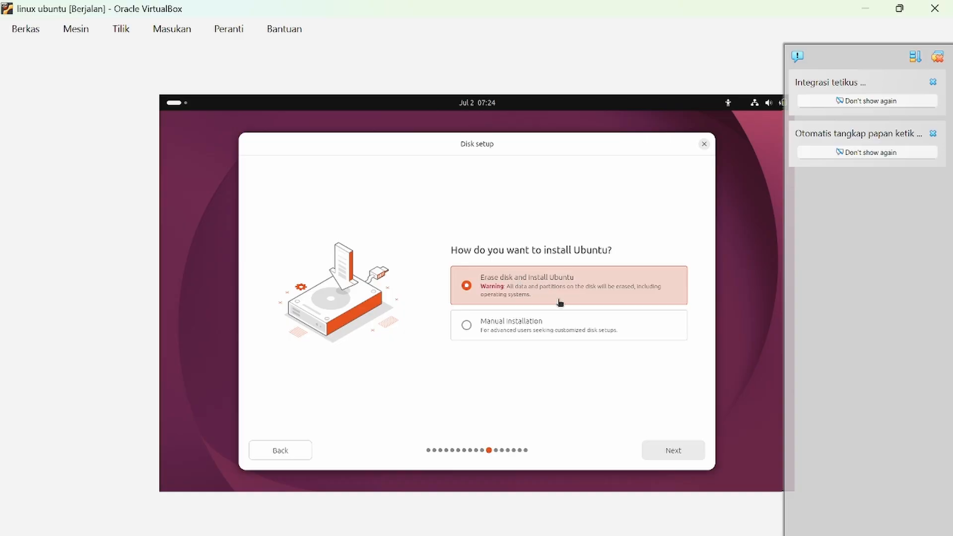
# Accept erasing the disk without encryption and enter 'ubuntu' as the account name.
pyautogui.click(665, 451)
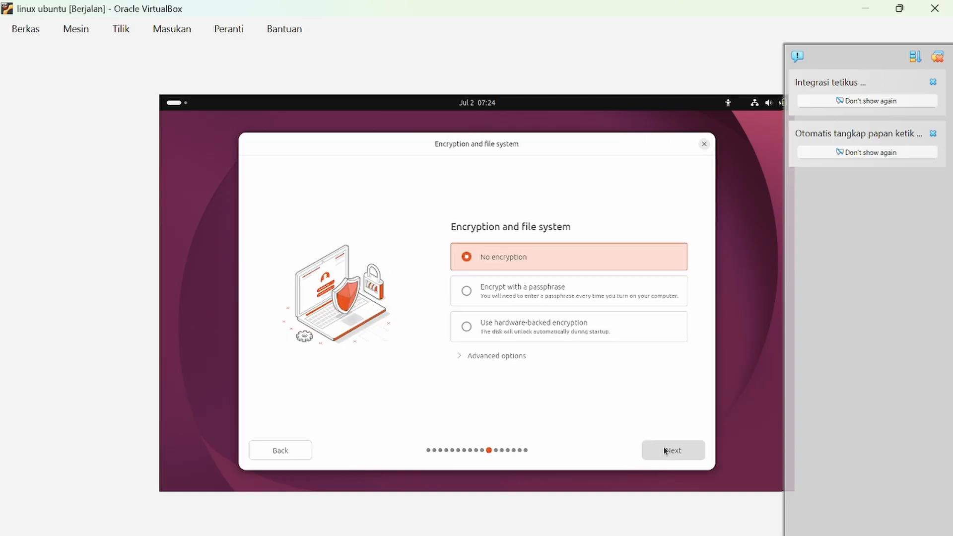
pyautogui.click(678, 452)
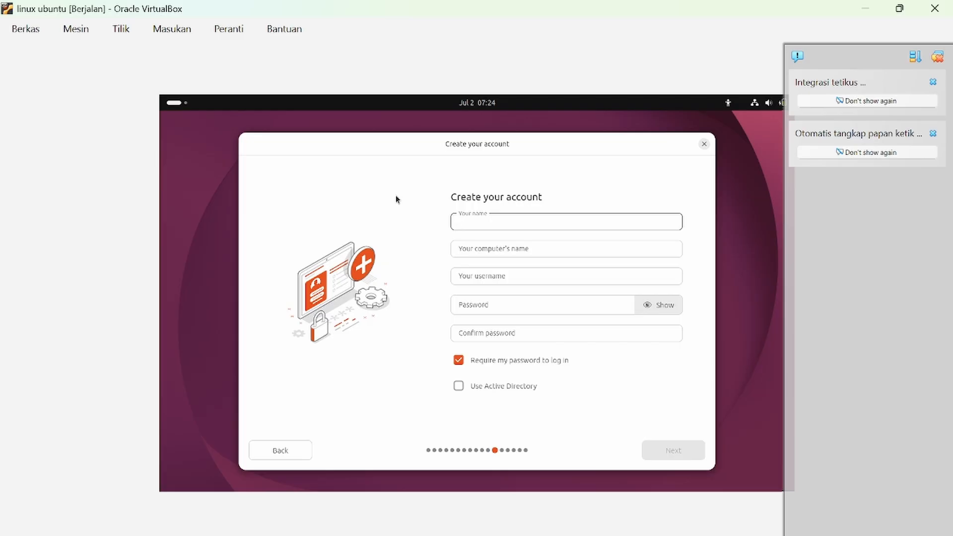
pyautogui.write('ubuntu')
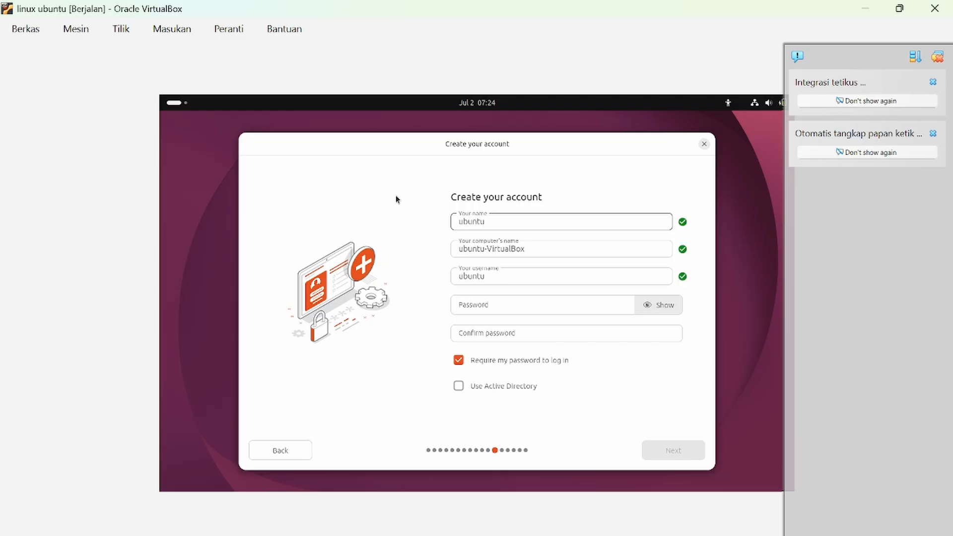
pyautogui.click(559, 262)
pyautogui.doubleClick(527, 278)
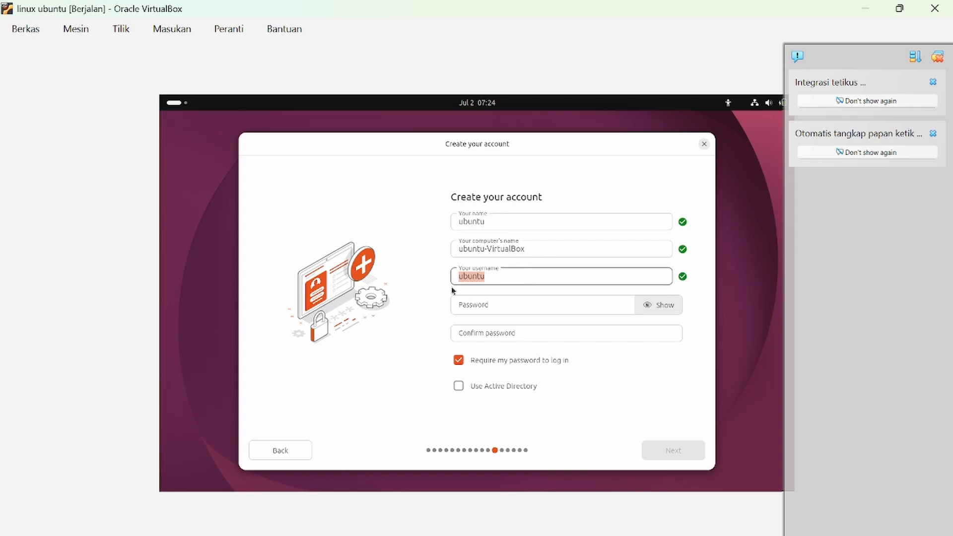
# Set a strong account password, confirm it, and continue to the timezone page.
pyautogui.click(537, 309)
pyautogui.write('ubuntu')
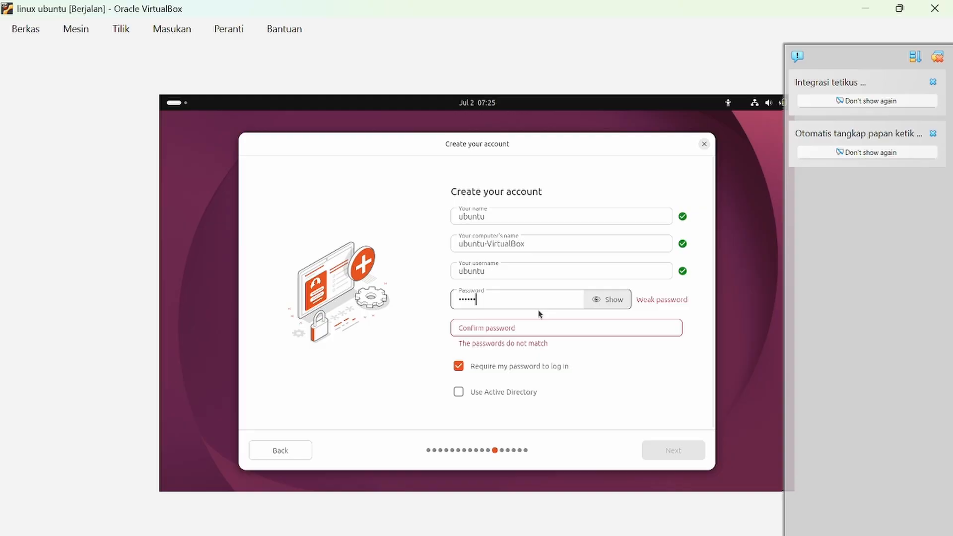
pyautogui.press('BackSpace')
pyautogui.press('BackSpace')
pyautogui.press('BackSpace')
pyautogui.press('BackSpace')
pyautogui.press('BackSpace')
pyautogui.press('BackSpace')
pyautogui.write('u••••••••••')
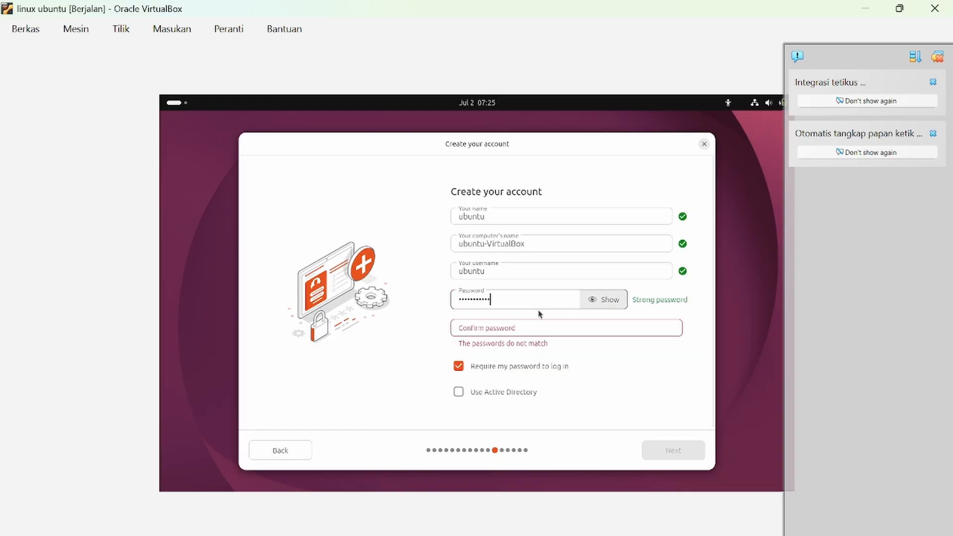
pyautogui.click(589, 301)
pyautogui.click(589, 304)
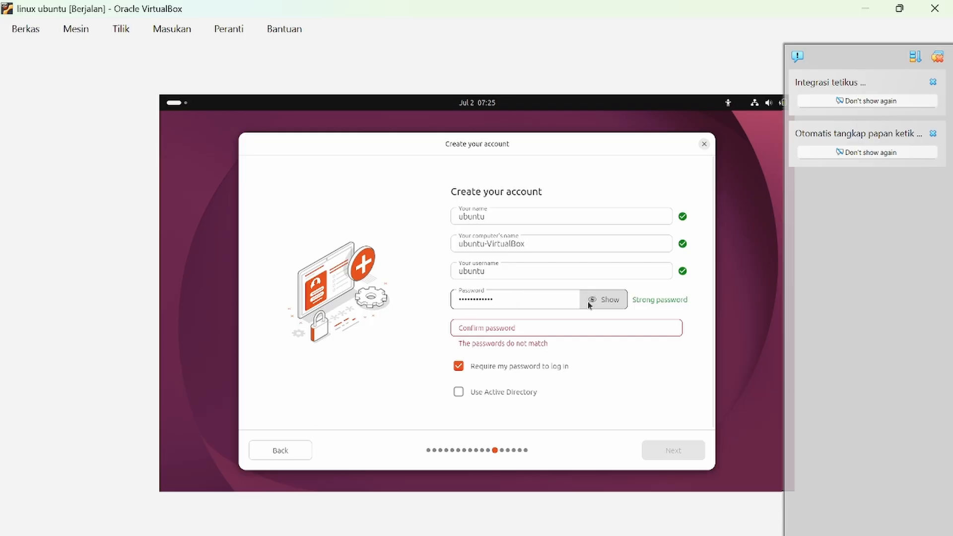
pyautogui.click(560, 324)
pyautogui.write('•')
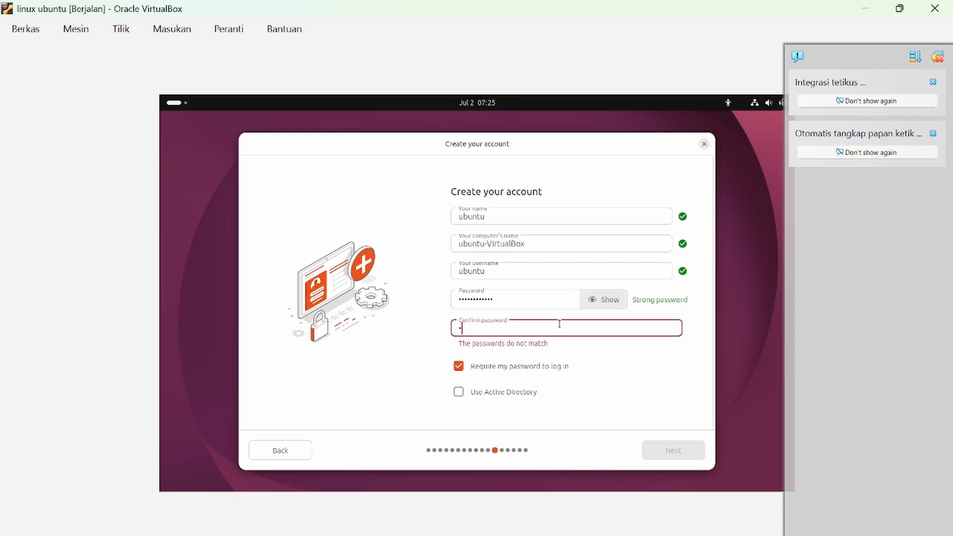
pyautogui.write('•••••••••••')
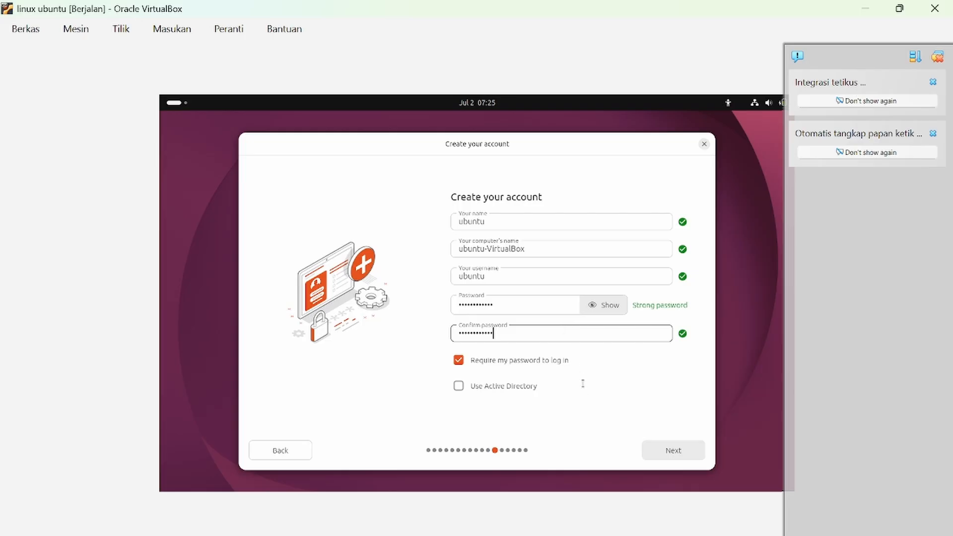
pyautogui.click(674, 451)
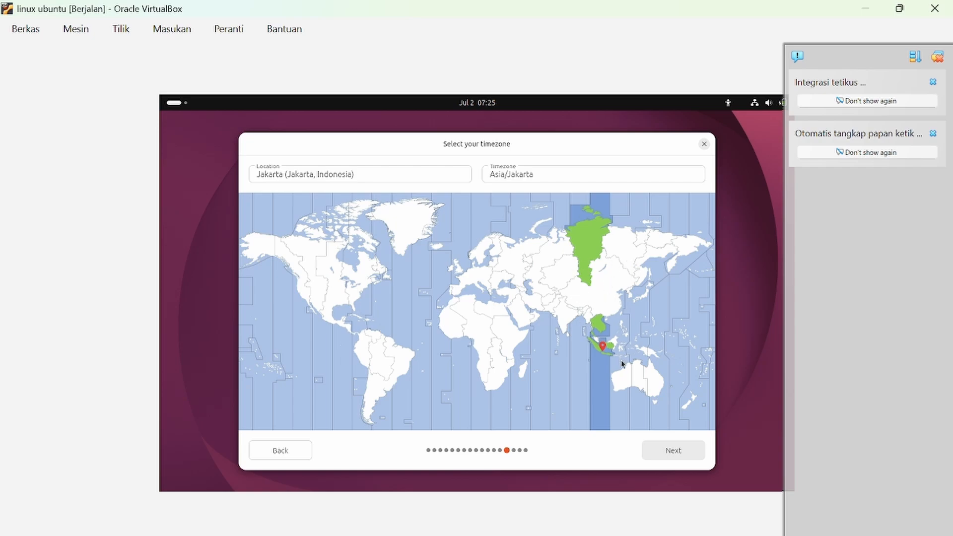
# Accept the Asia/Jakarta timezone and start installing Ubuntu.
pyautogui.click(667, 453)
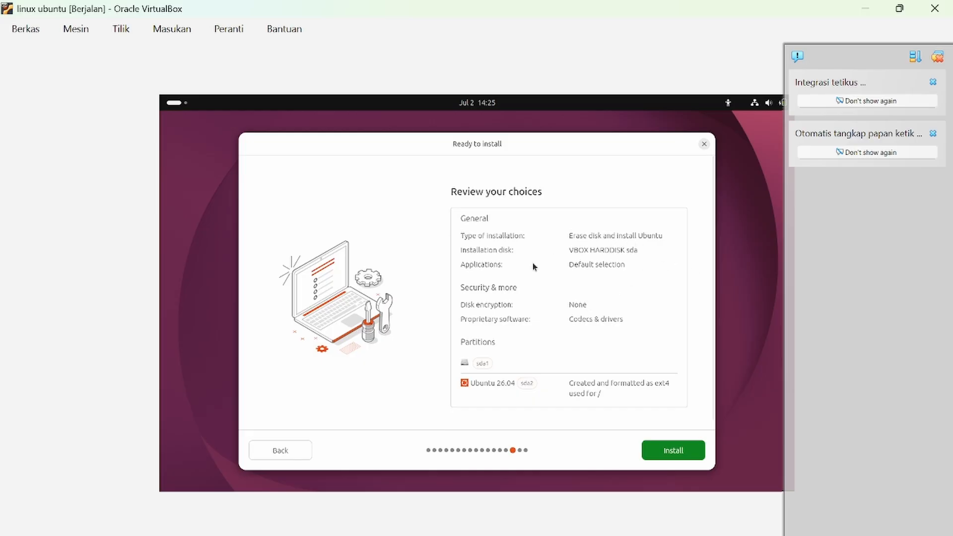
pyautogui.click(674, 453)
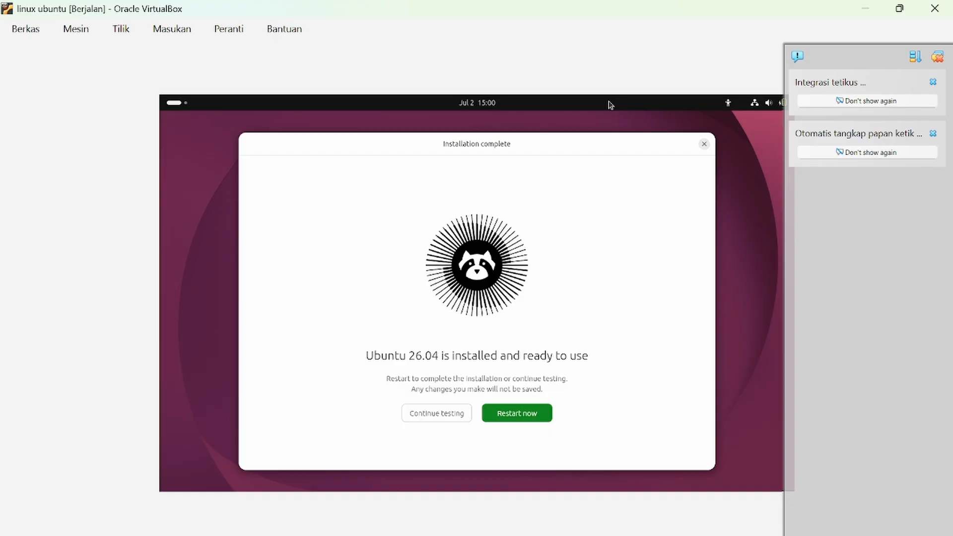
# Restart the VM and confirm the installation medium has been removed.
pyautogui.click(521, 414)
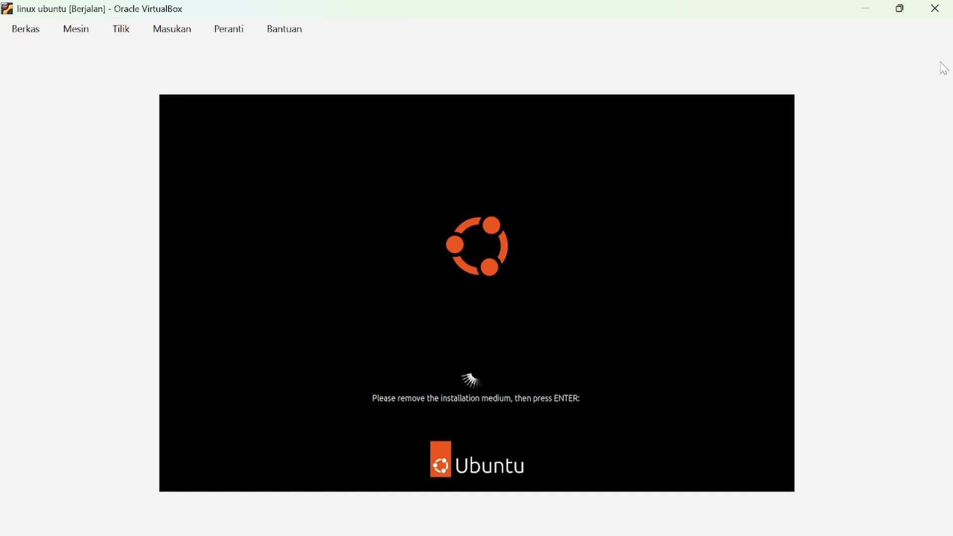
pyautogui.press('Return')
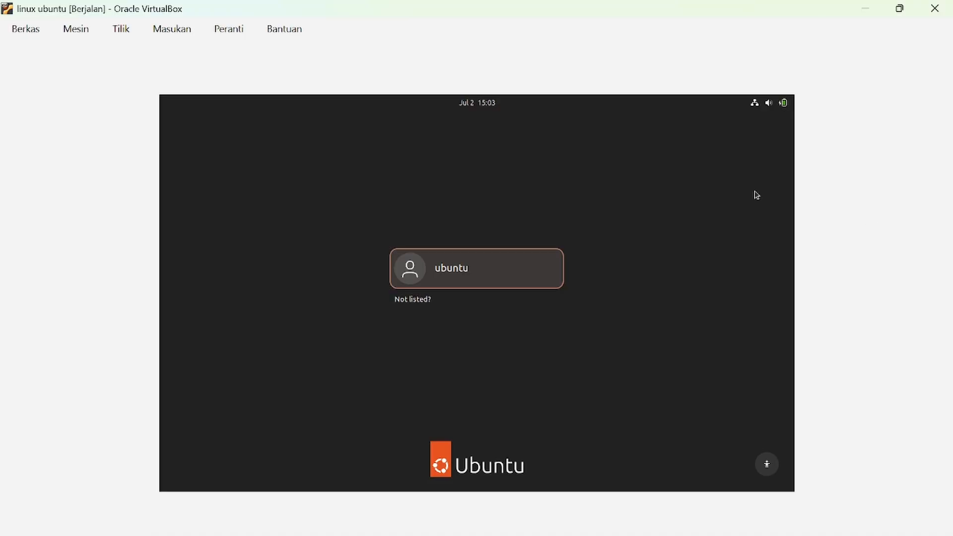
# Select the ubuntu user and log in with the account password.
pyautogui.click(505, 291)
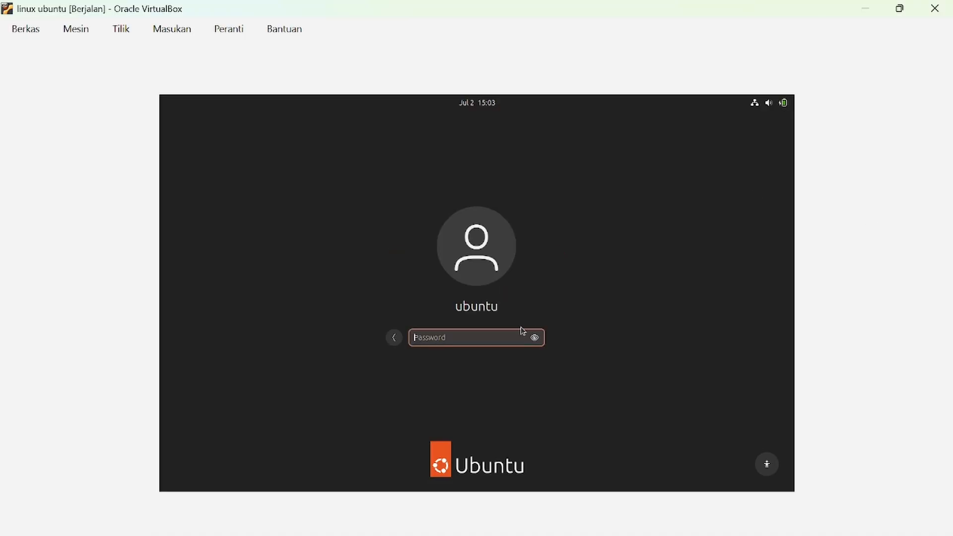
pyautogui.write('ubuntuubuntu')
pyautogui.press('Return')
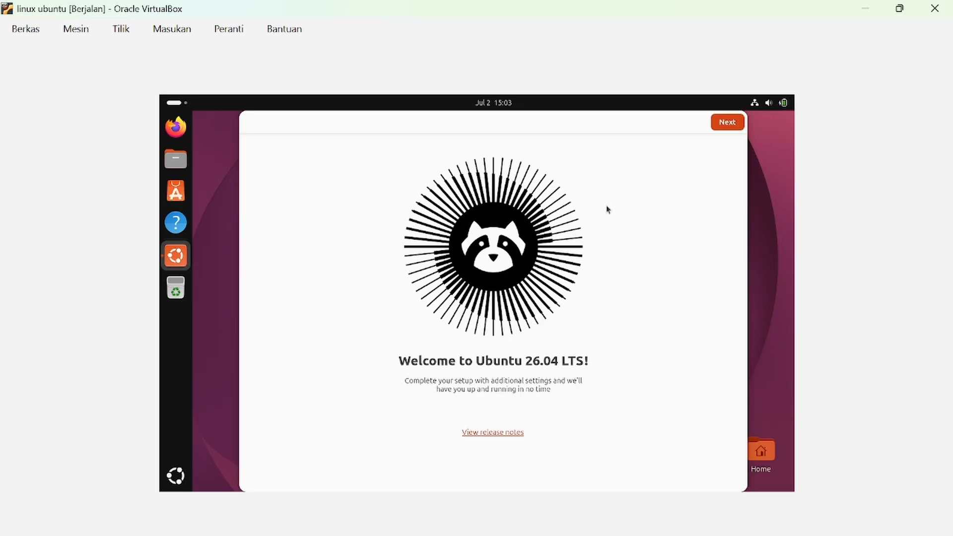
# Leave location services and reporting off, keep the default appearance, and finish the welcome setup.
pyautogui.click(722, 129)
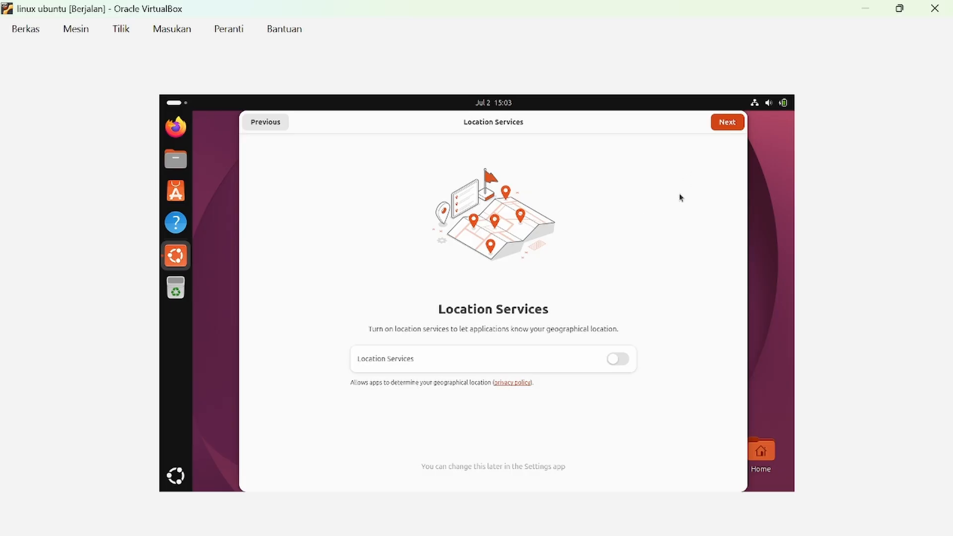
pyautogui.click(733, 121)
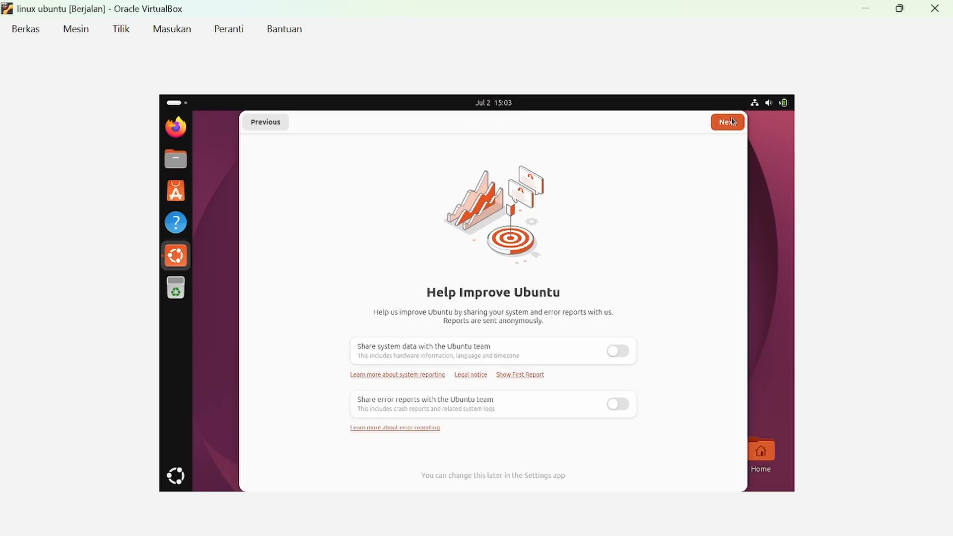
pyautogui.click(733, 121)
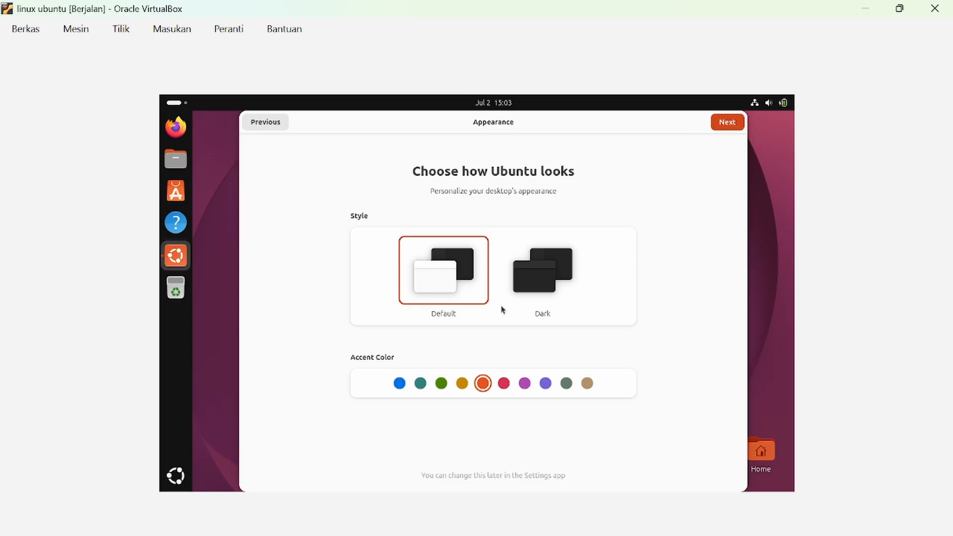
pyautogui.click(721, 125)
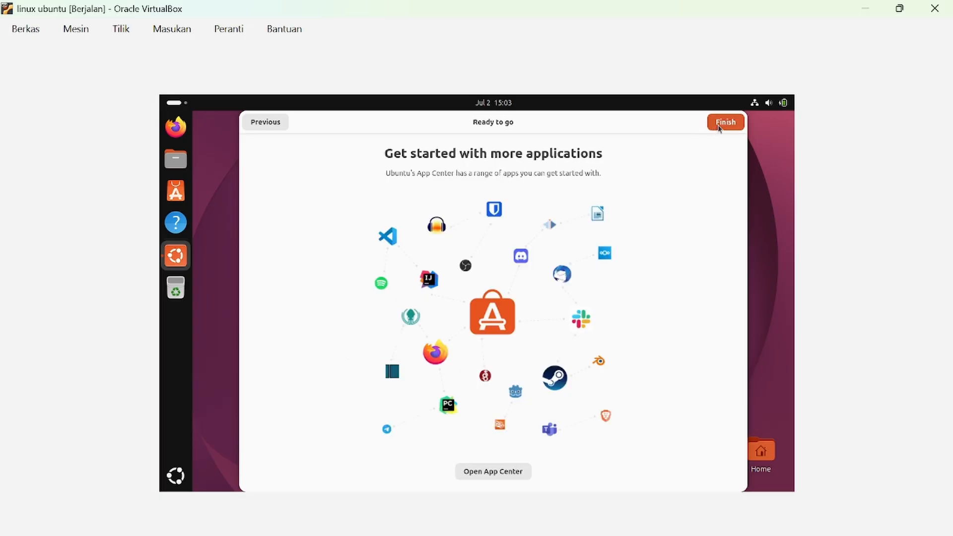
pyautogui.click(720, 125)
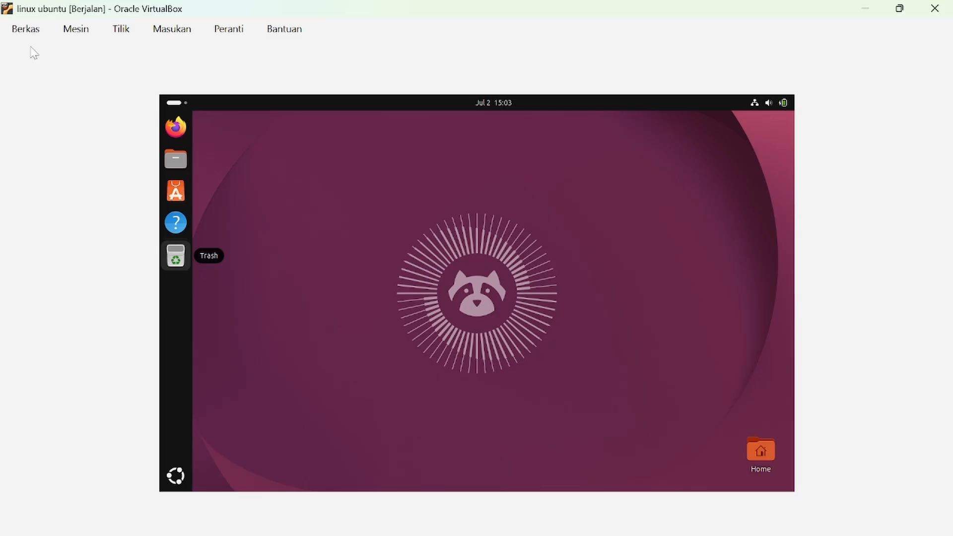
# Launch Firefox and Files from the dock, then close Firefox from the window overview.
pyautogui.click(175, 125)
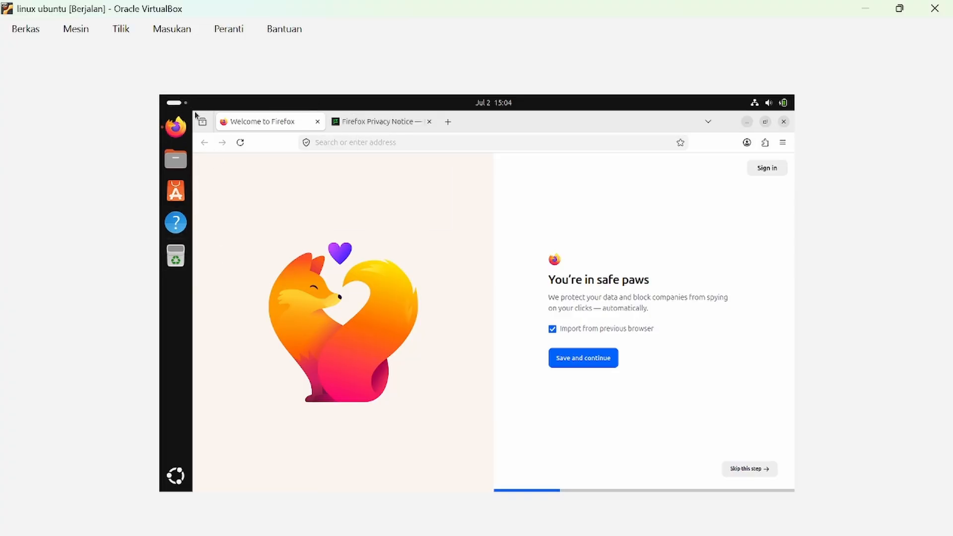
pyautogui.click(173, 104)
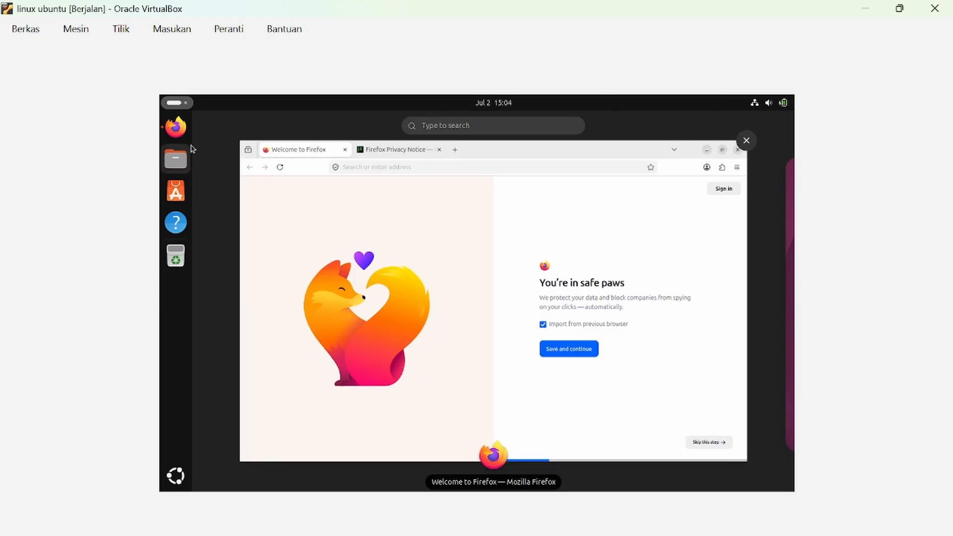
pyautogui.click(176, 153)
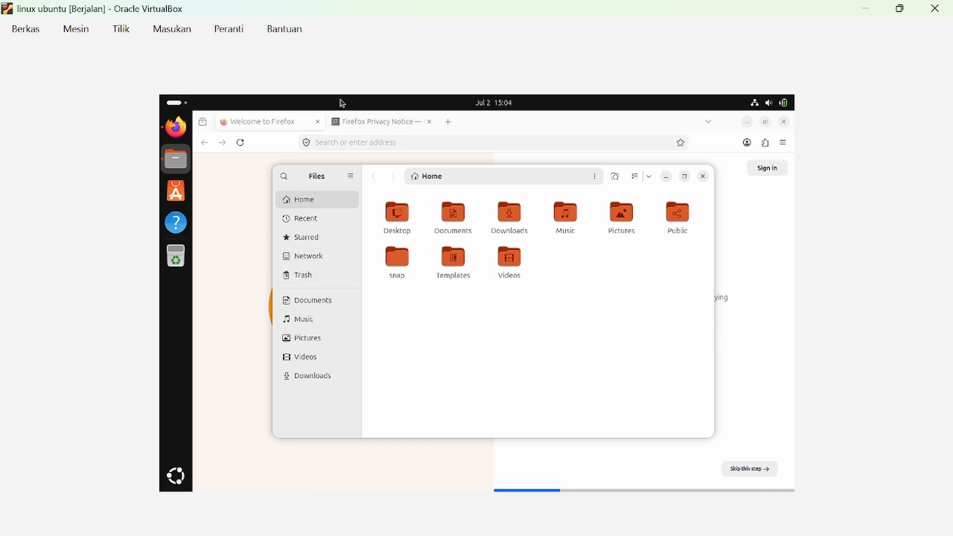
pyautogui.click(172, 108)
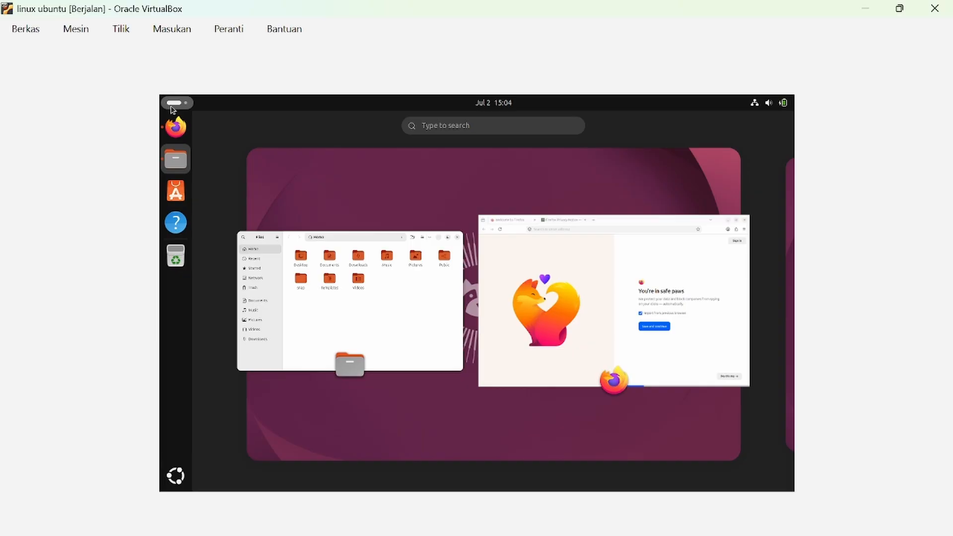
pyautogui.moveTo(573, 303)
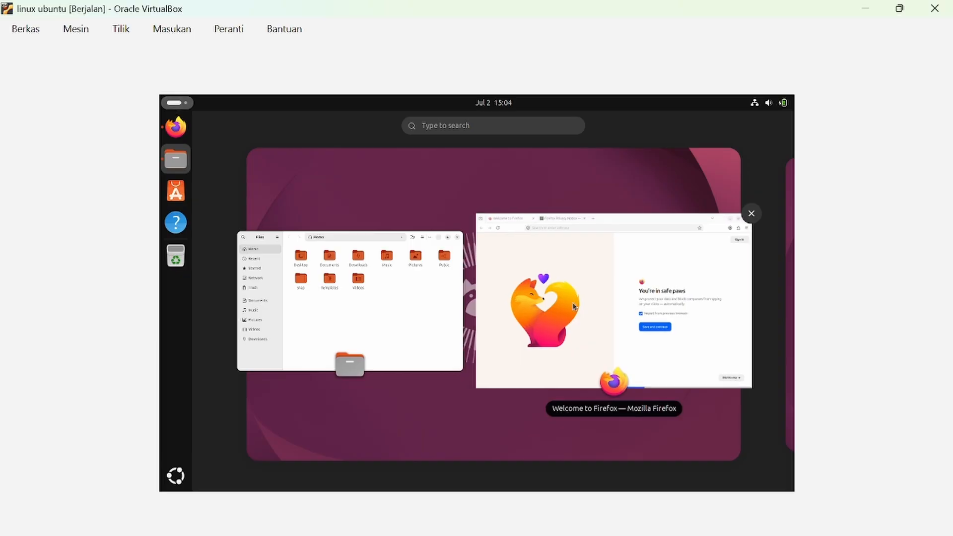
pyautogui.click(751, 215)
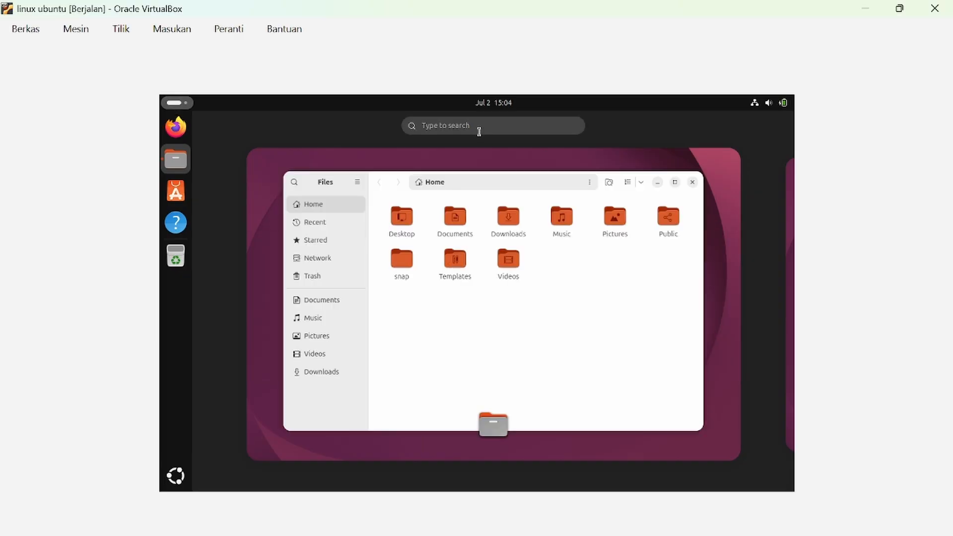
# Search Activities for 'ter' and open the Terminal app.
pyautogui.click(465, 128)
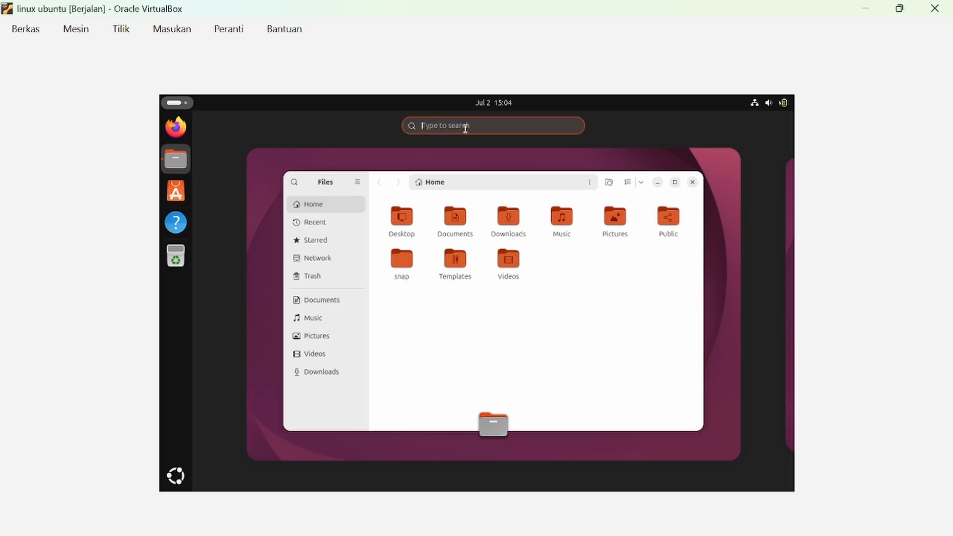
pyautogui.write('ter')
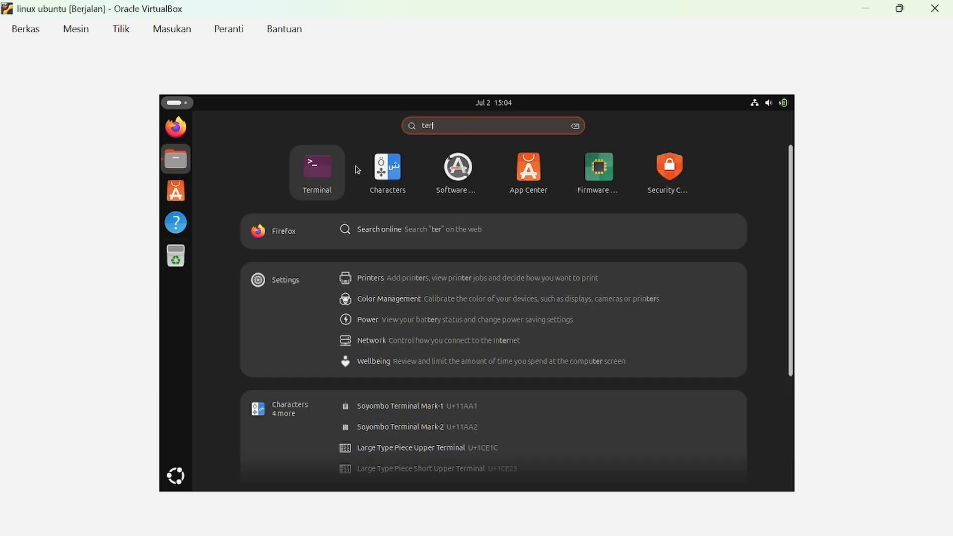
pyautogui.click(320, 177)
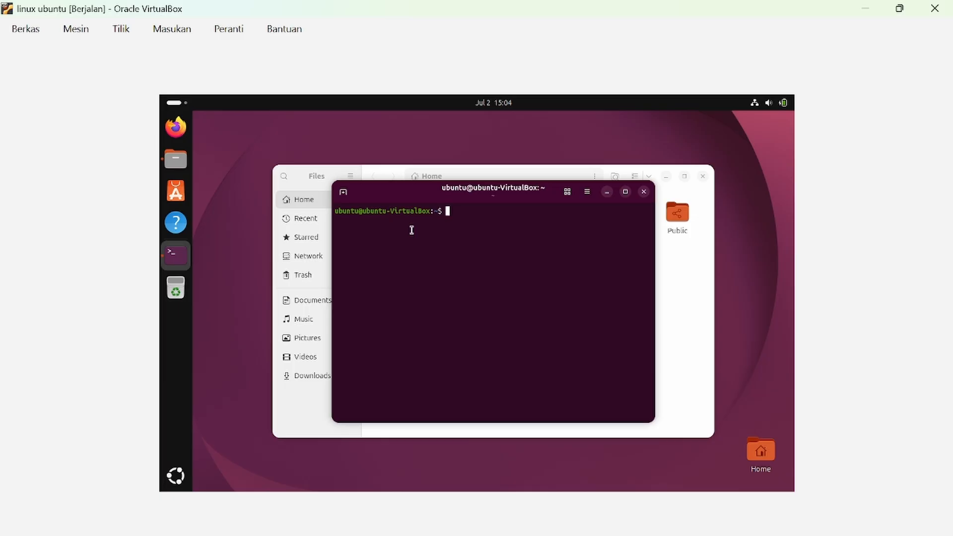
# Run sudo apt update and authenticate with the administrator password.
pyautogui.write('sudo apt update')
pyautogui.press('Return')
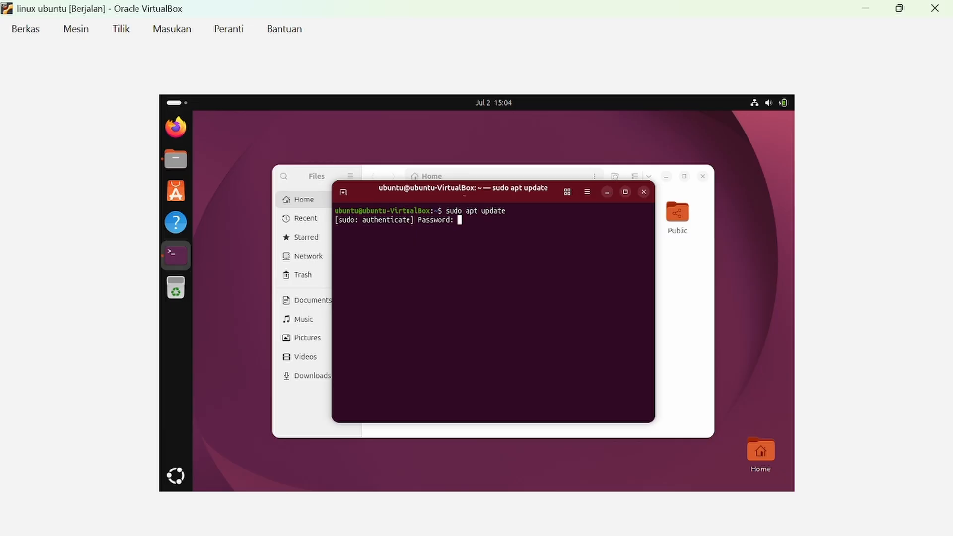
pyautogui.write('******')
pyautogui.press('BackSpace')
pyautogui.press('BackSpace')
pyautogui.press('BackSpace')
pyautogui.press('BackSpace')
pyautogui.press('BackSpace')
pyautogui.write('***********')
pyautogui.press('Return')
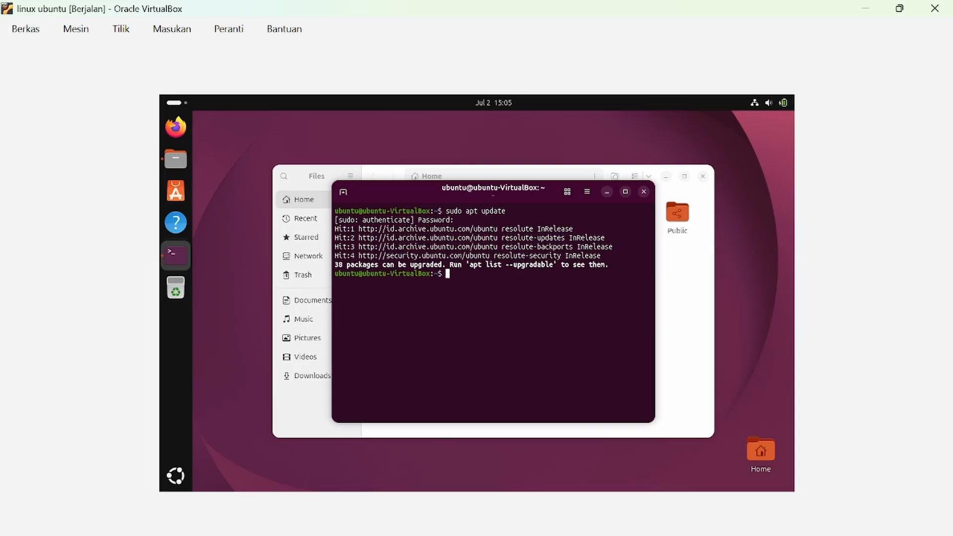
# Maximize the Files window, then maximize the Terminal window.
pyautogui.doubleClick(689, 184)
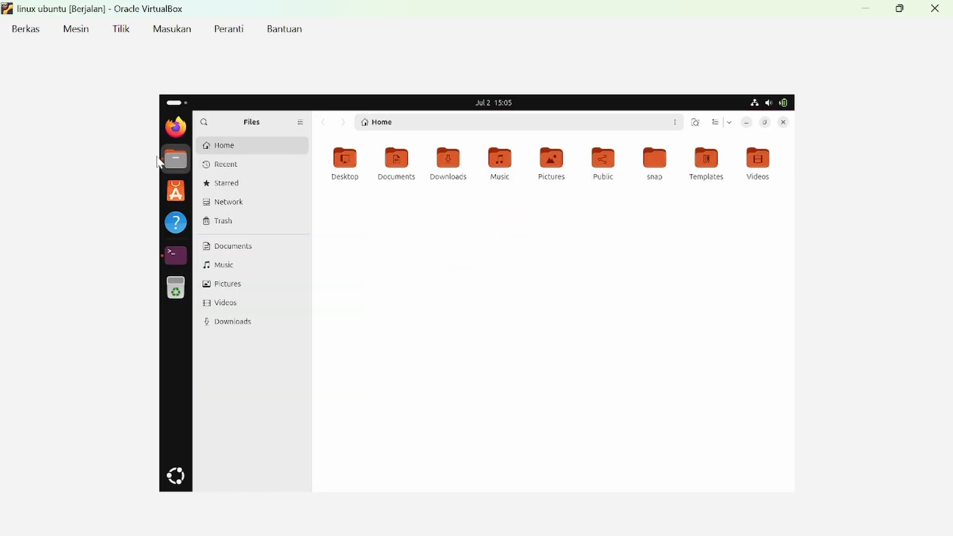
pyautogui.hotkey('alt', 'Tab')
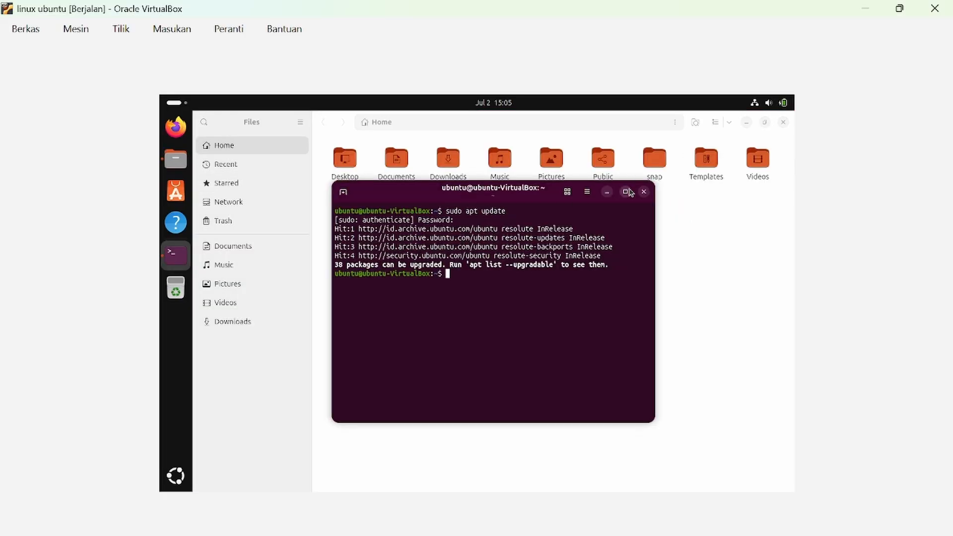
pyautogui.click(626, 192)
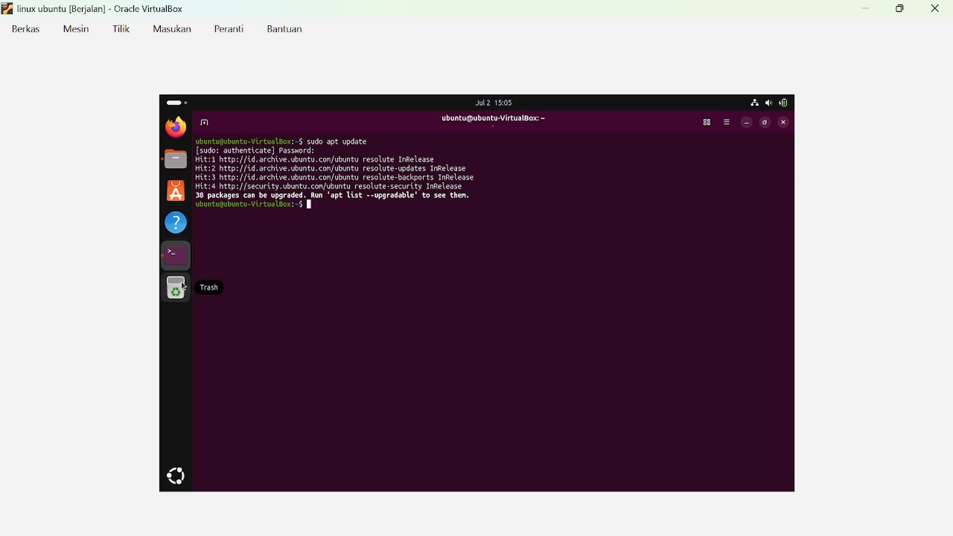
# In Files, browse Recent, Starred, Network, Trash, Documents, Pictures, Videos and Downloads, then open Desktop.
pyautogui.click(176, 159)
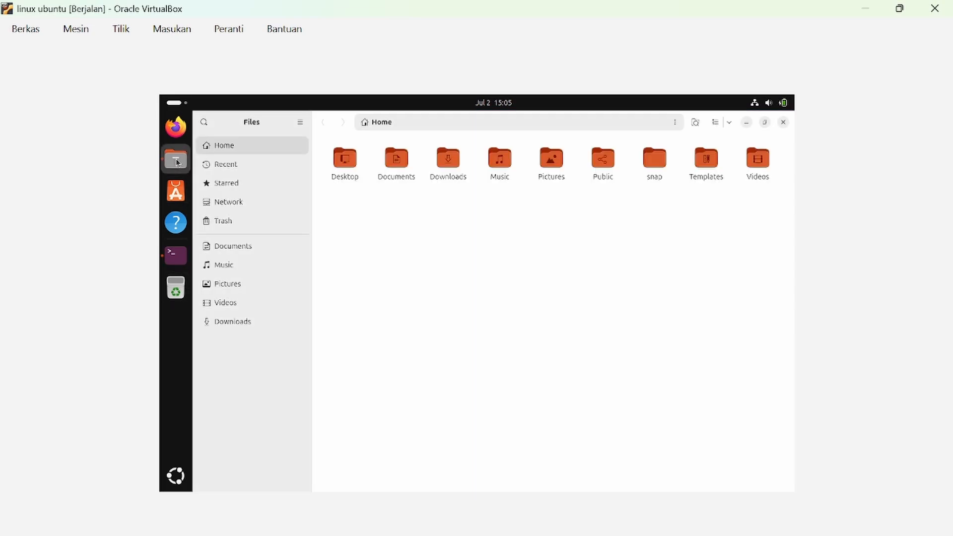
pyautogui.click(231, 166)
pyautogui.click(237, 184)
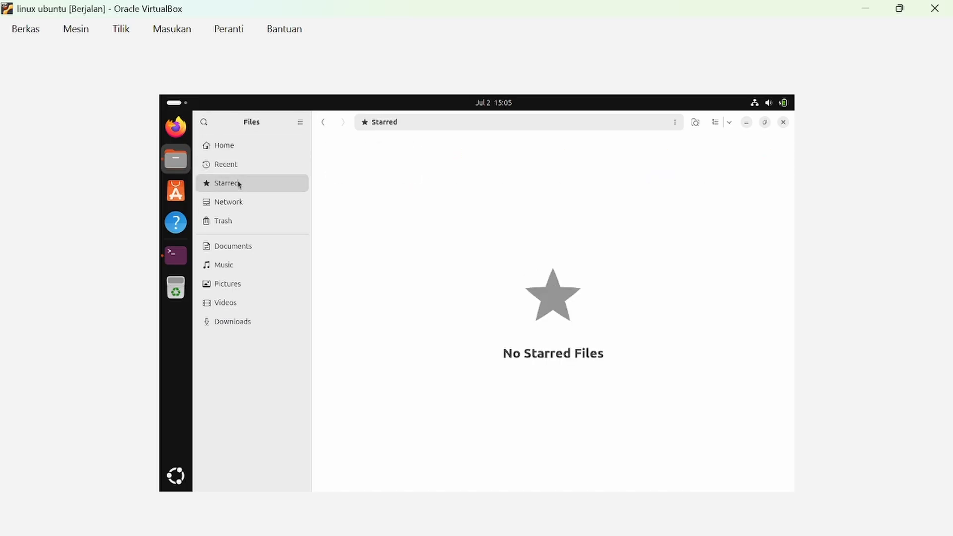
pyautogui.click(250, 206)
pyautogui.click(252, 217)
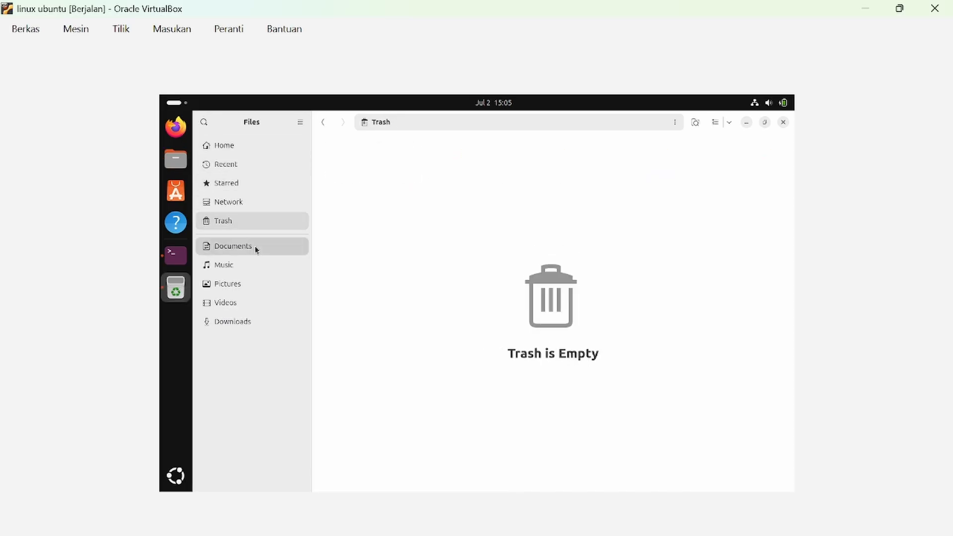
pyautogui.click(255, 247)
pyautogui.click(259, 279)
pyautogui.click(271, 302)
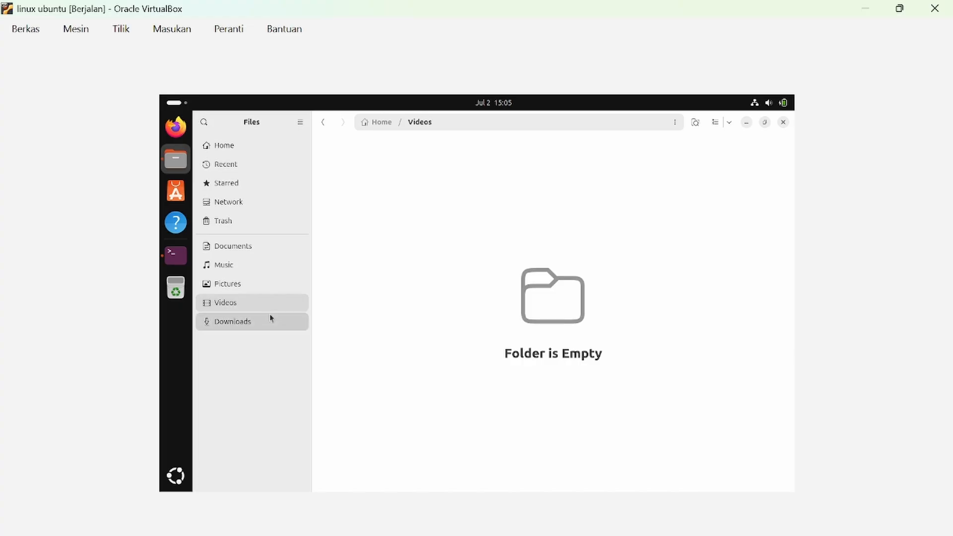
pyautogui.click(270, 317)
pyautogui.click(251, 152)
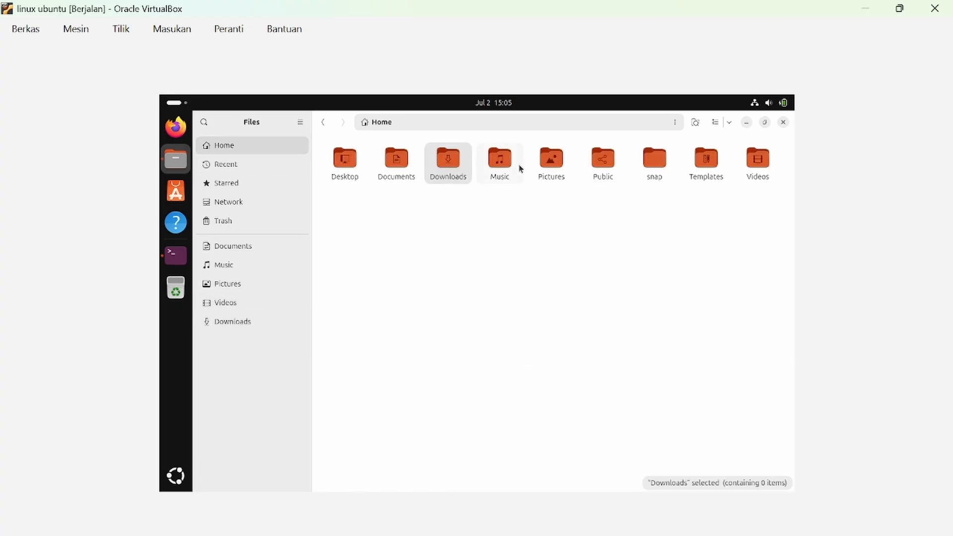
pyautogui.doubleClick(348, 179)
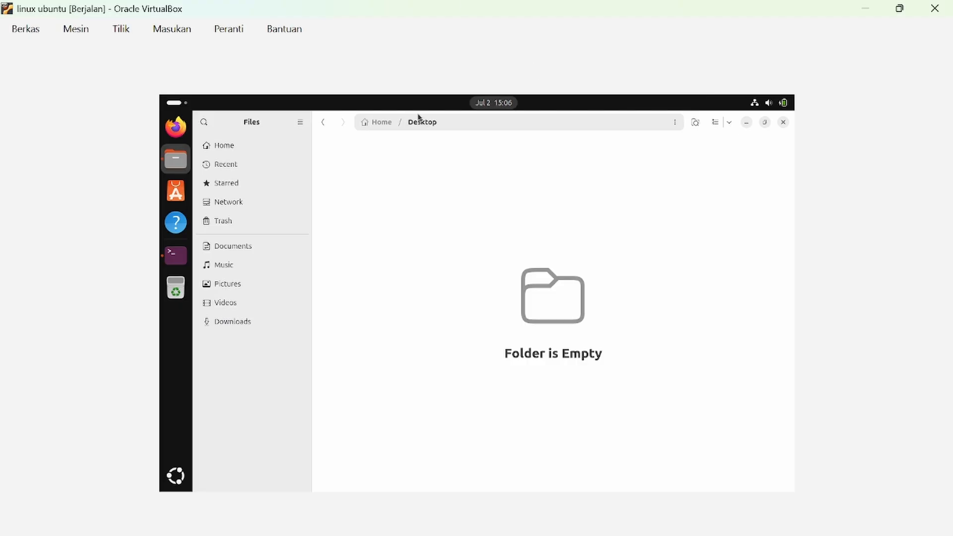
# Minimize the Files window and then the Terminal to reveal the bare Ubuntu desktop.
pyautogui.click(743, 123)
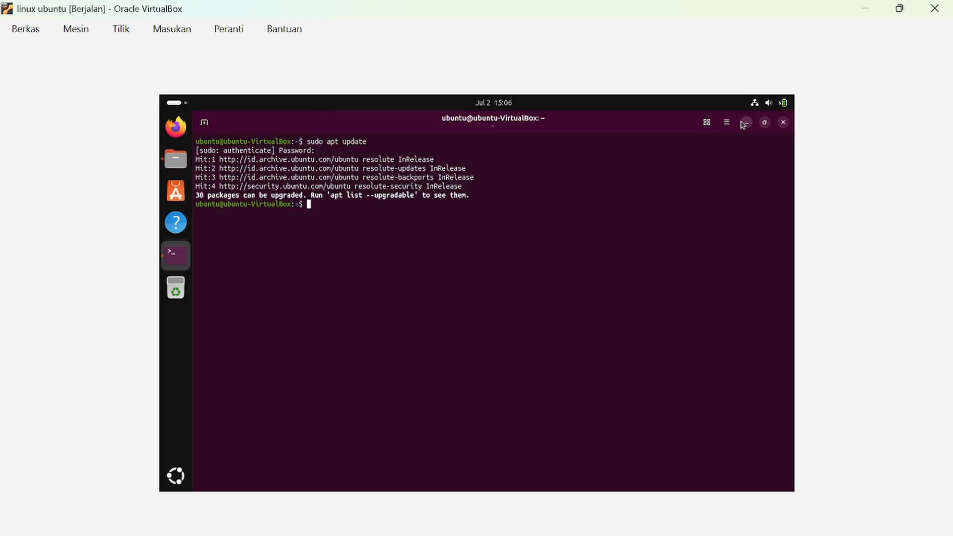
pyautogui.click(744, 123)
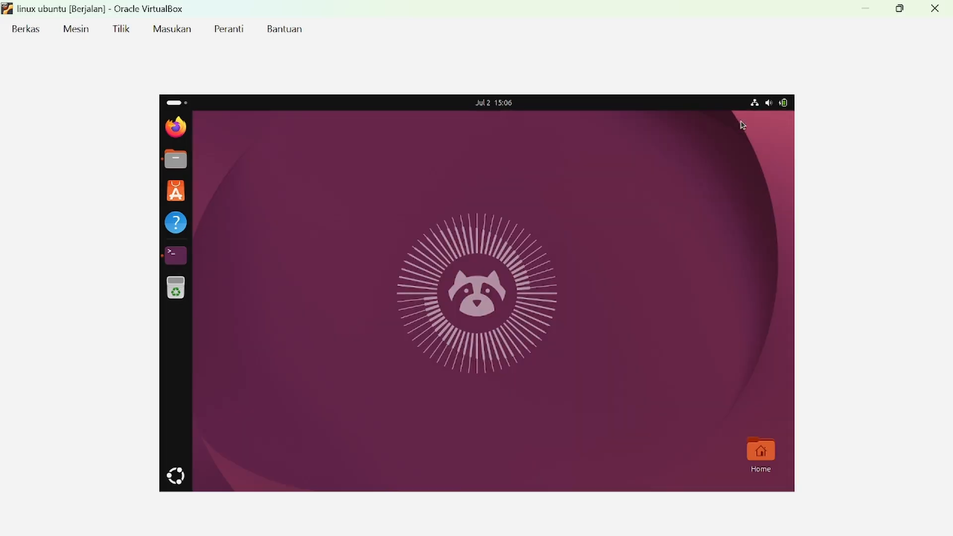